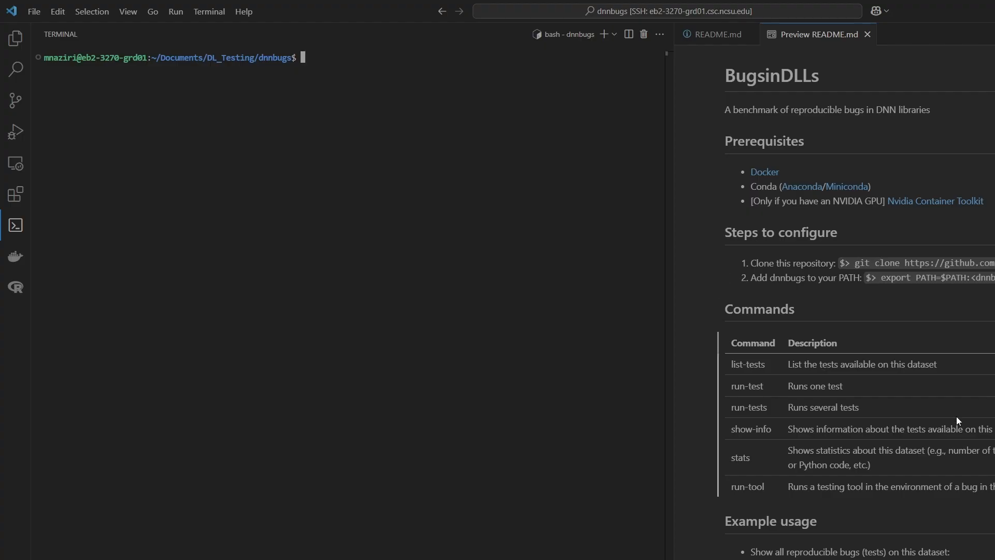
Run the list-tests command in the terminal to list all reproducible bugs in the dataset
scroll(956, 415, "down", 5)
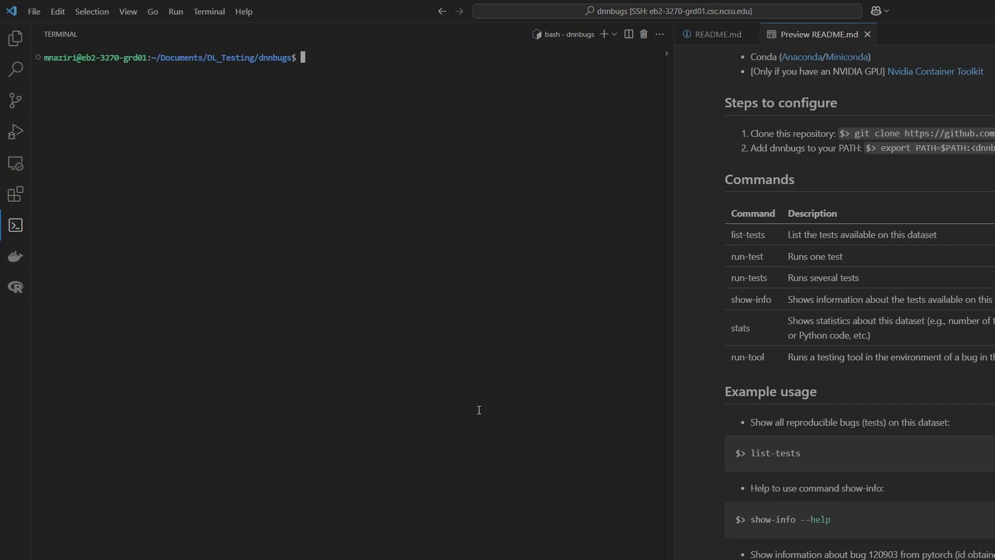
scroll(770, 396, "down", 1)
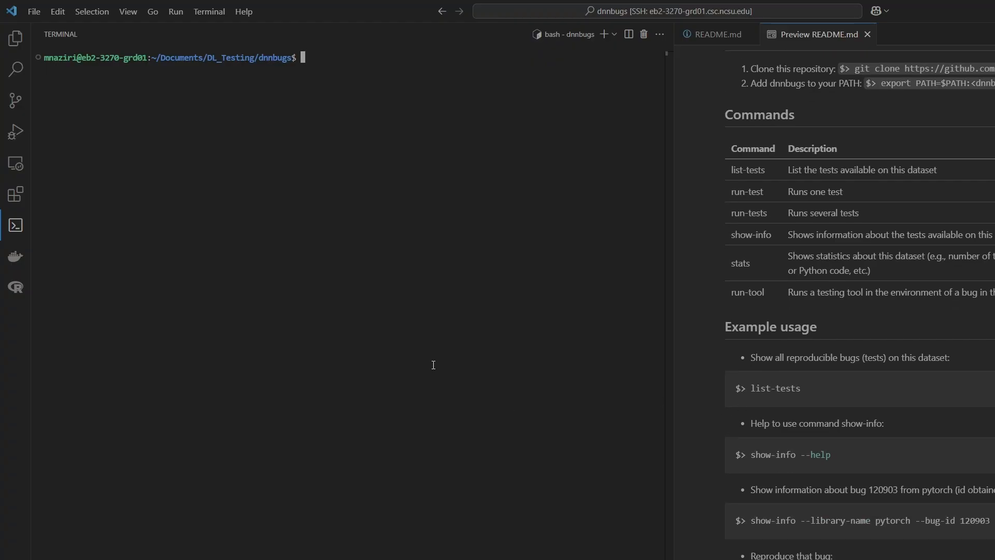
type("list-test")
key("Return")
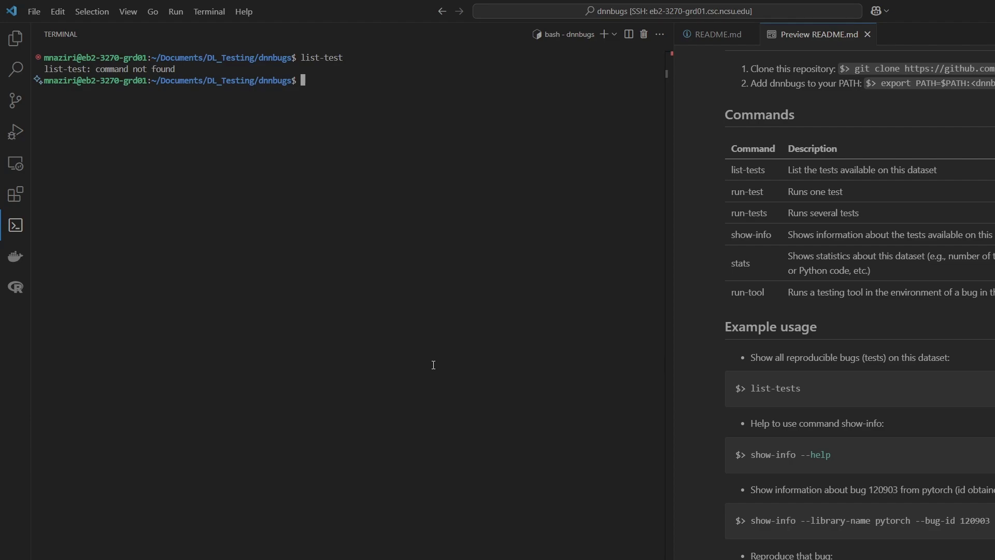
key("Up")
type("s")
key("Return")
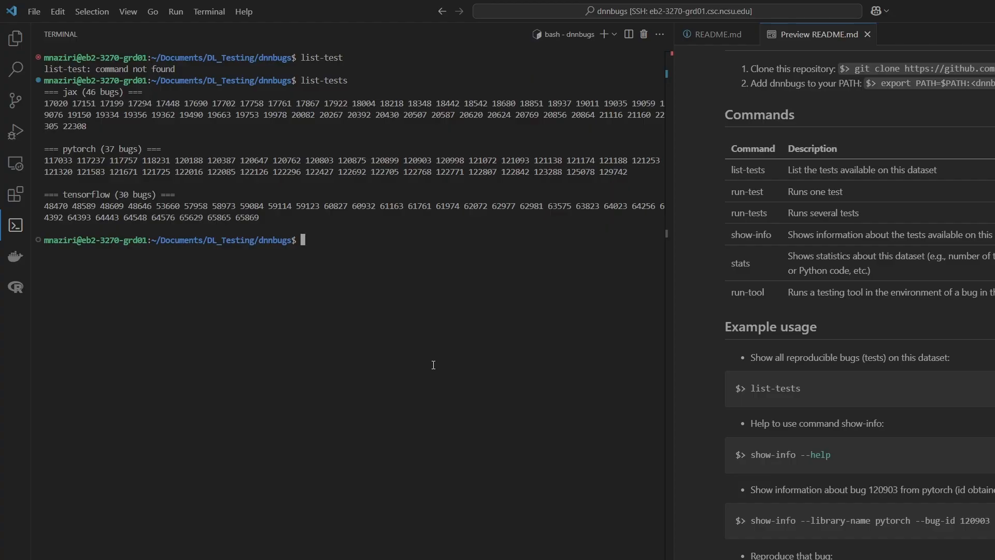
Show the information for pytorch bug 120903 by running show-info with the -l and -i options
type("show-info -l pytorch")
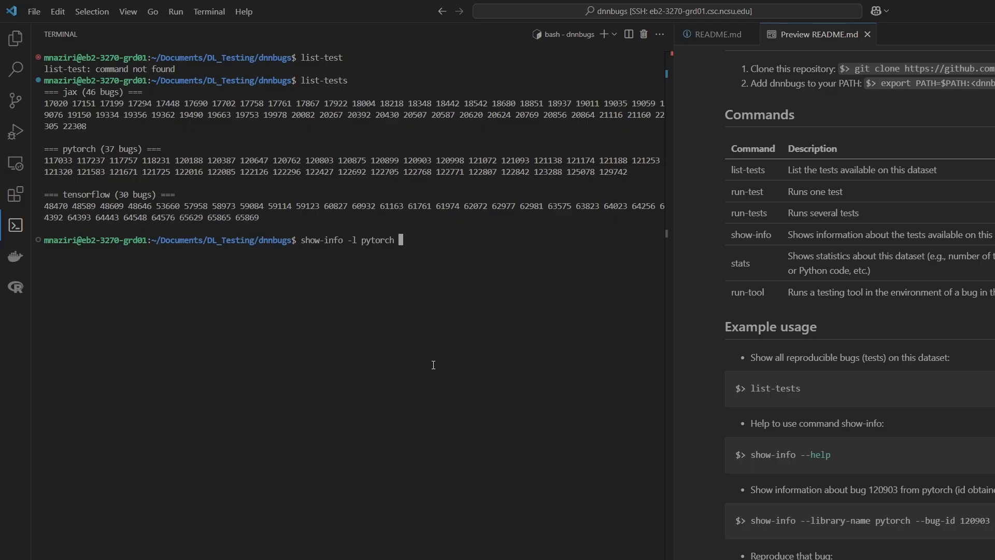
type(" -i 12903")
key("Return")
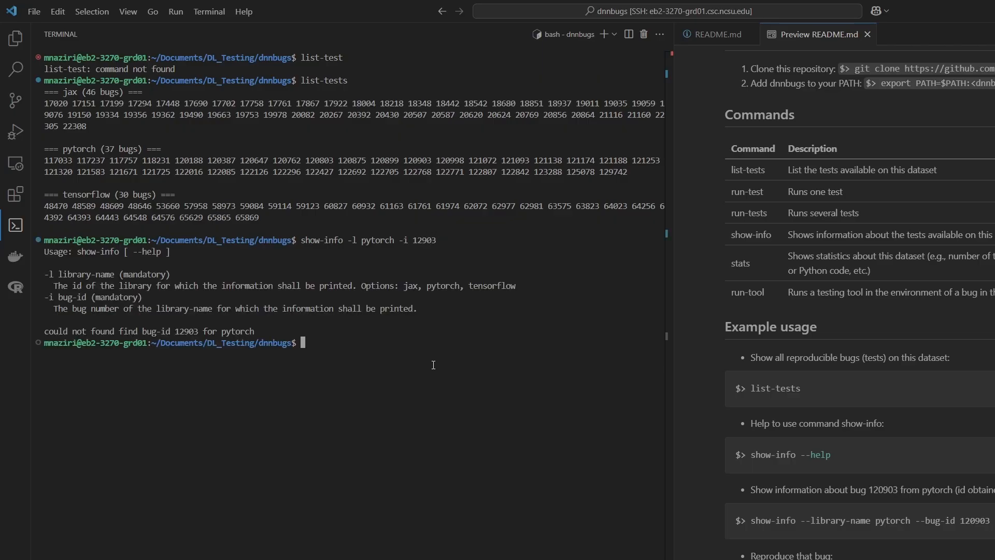
key("Up")
key("BackSpace")
key("BackSpace")
key("BackSpace")
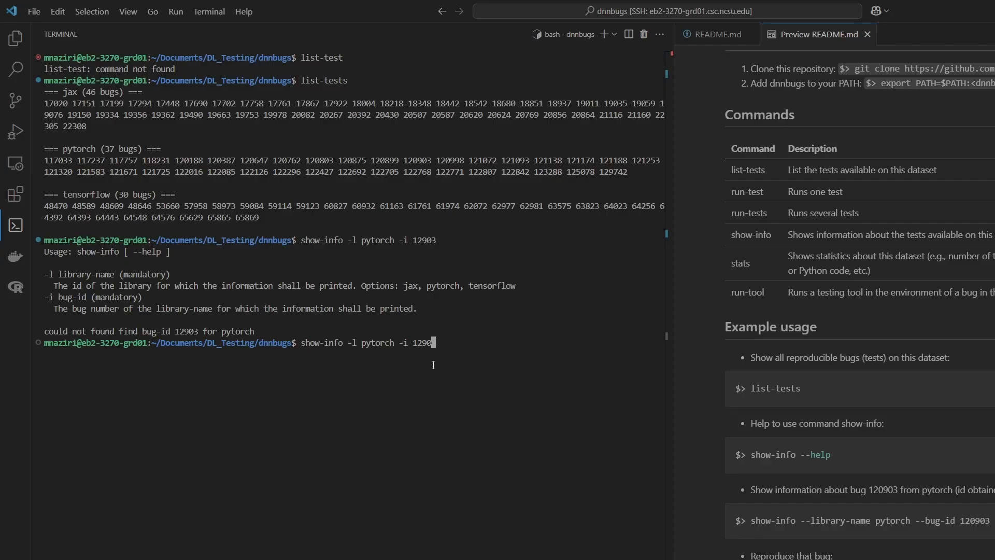
type("0903")
key("Return")
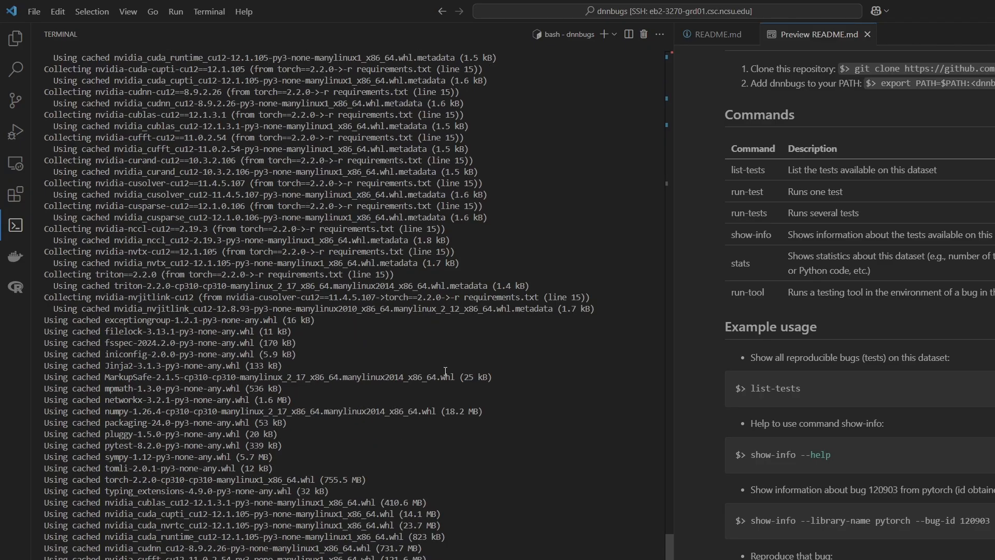
Review the README's reproduction sample and its run-tests and stats examples, plus the relevant library versions in the terminal's test output
scroll(818, 443, "down", 5)
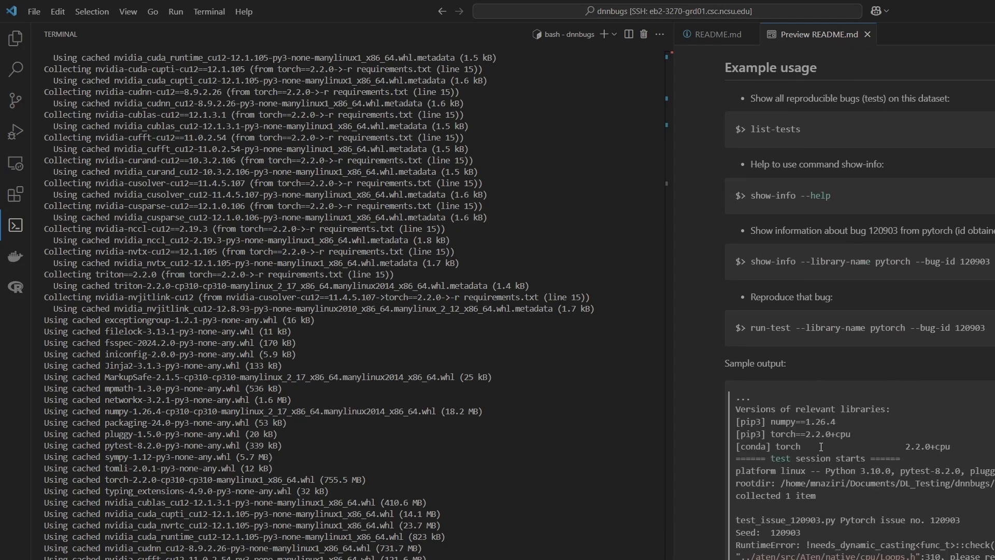
scroll(820, 446, "down", 3)
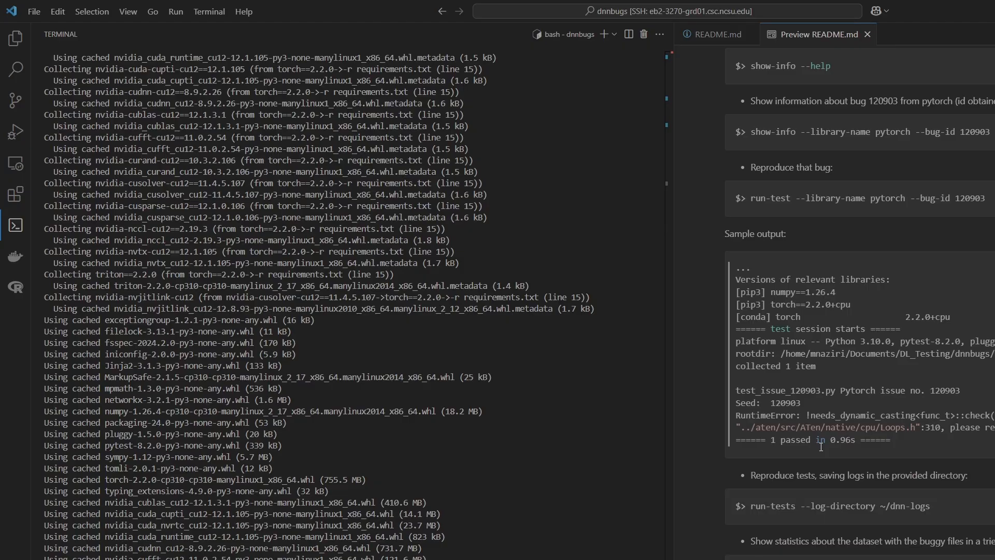
left_click_drag(751, 505, 796, 506)
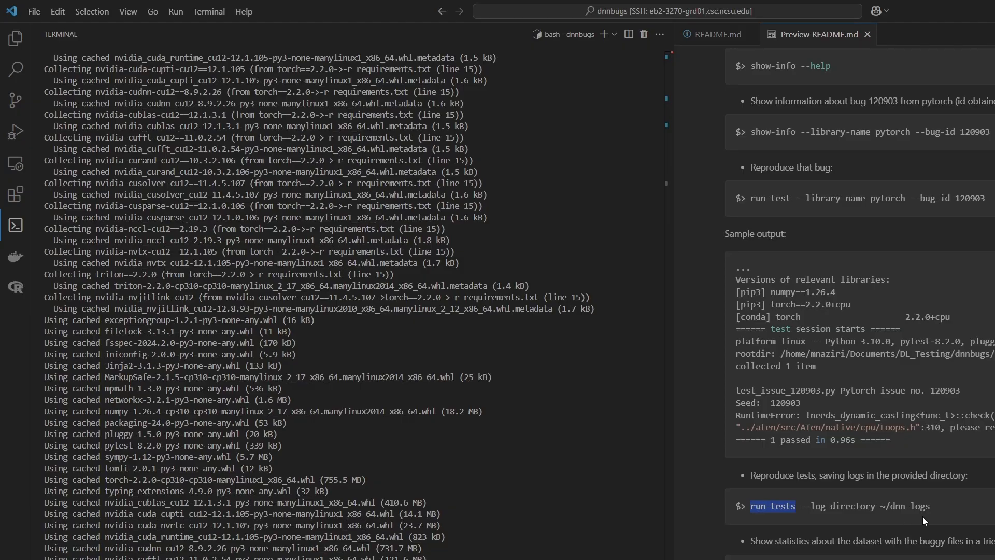
scroll(922, 516, "down", 1)
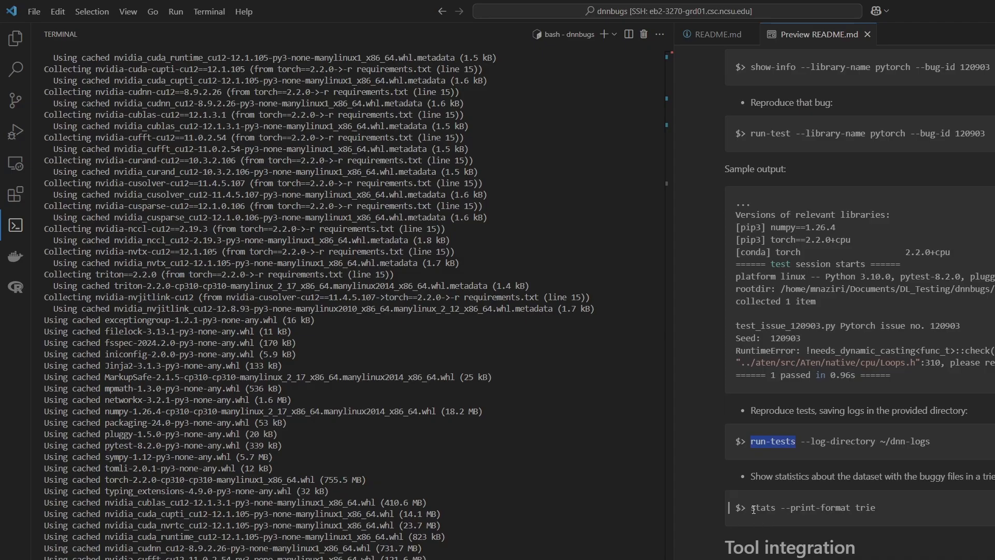
left_click_drag(751, 508, 776, 508)
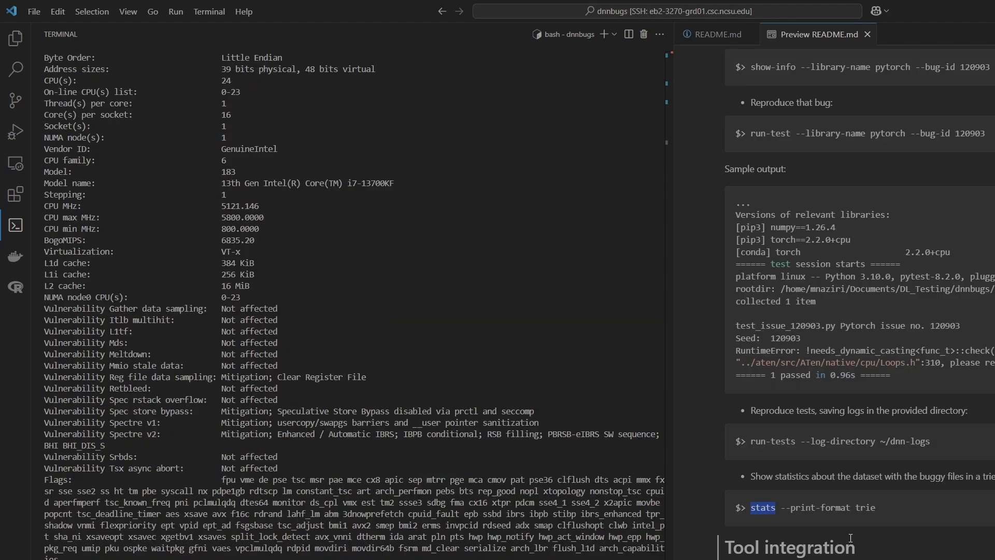
scroll(863, 547, "down", 3)
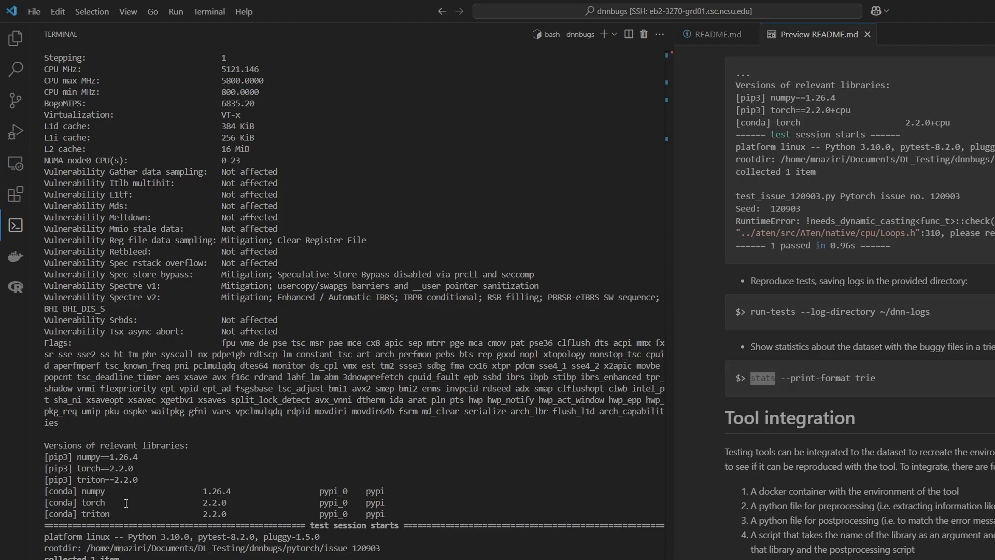
left_click_drag(385, 514, 37, 455)
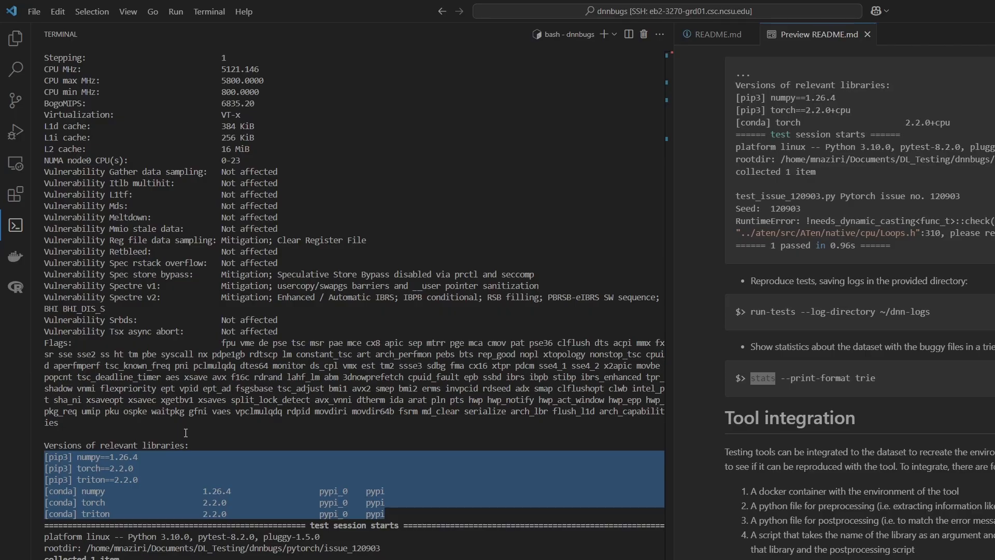
left_click(437, 556)
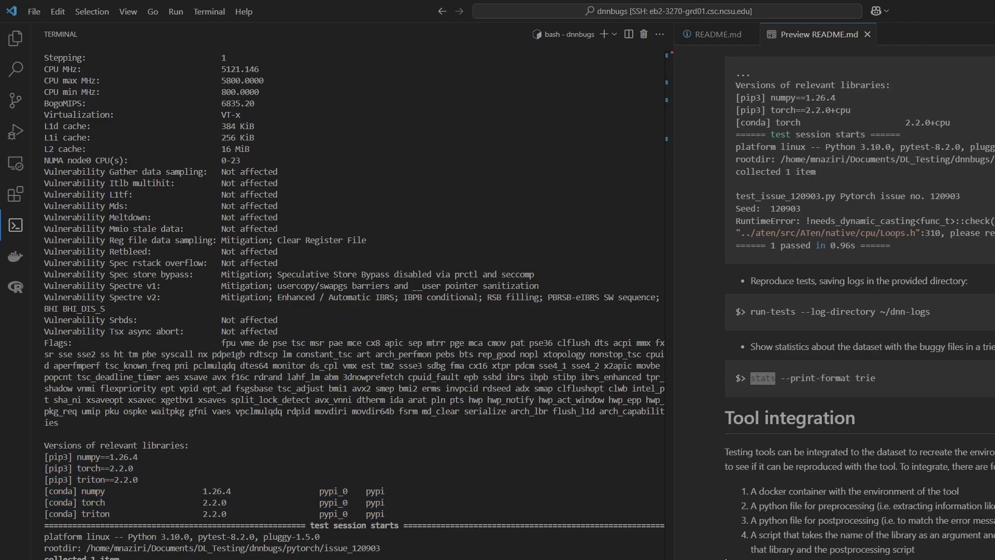
Clear the terminal and run the README's FreeFuzz container installation: cd tool-integration/FreeFuzz && bash install_freefuzz_docker.sh
scroll(727, 558, "down", 3)
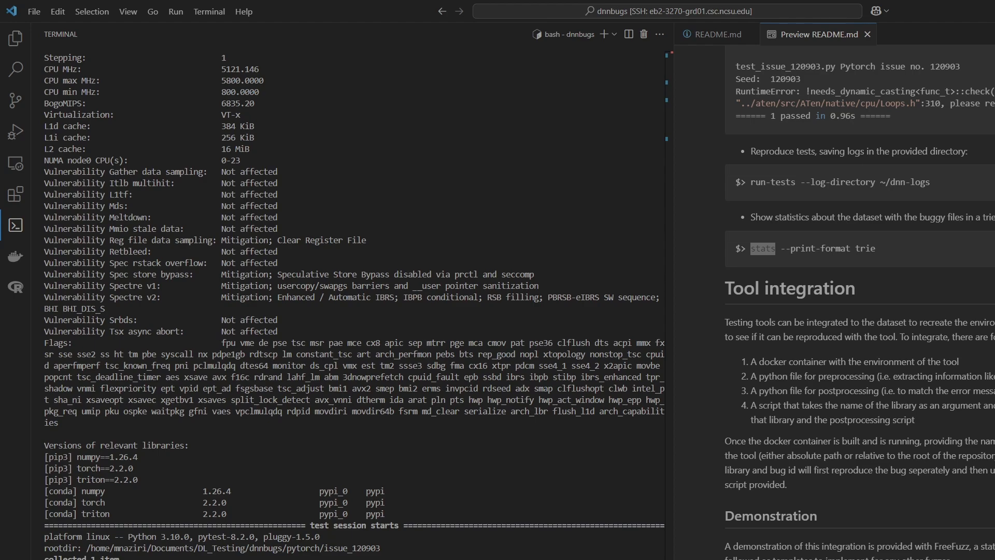
key("ctrl+l")
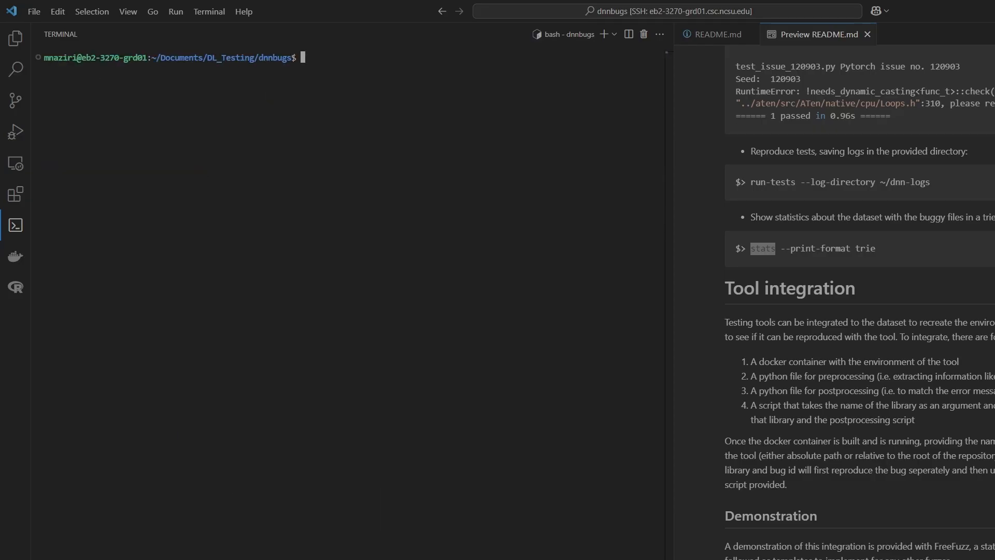
scroll(860, 300, "down", 2)
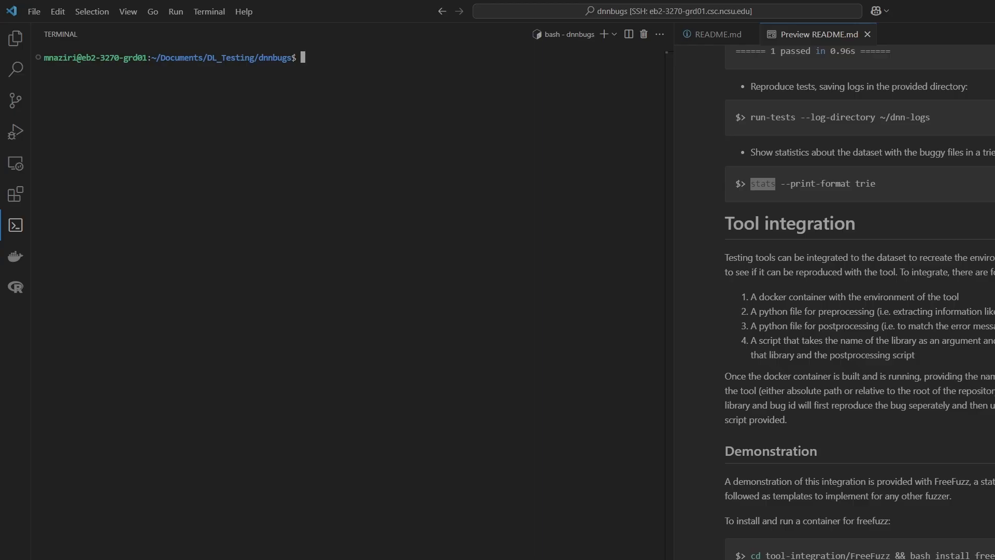
scroll(860, 301, "down", 4)
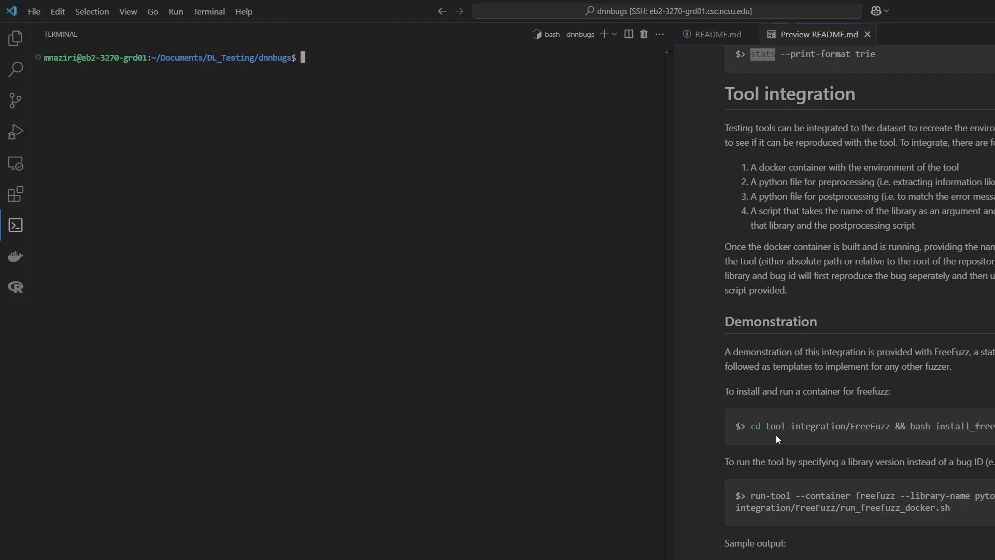
double_click(940, 434)
left_click(959, 447)
left_click_drag(751, 429, 994, 428)
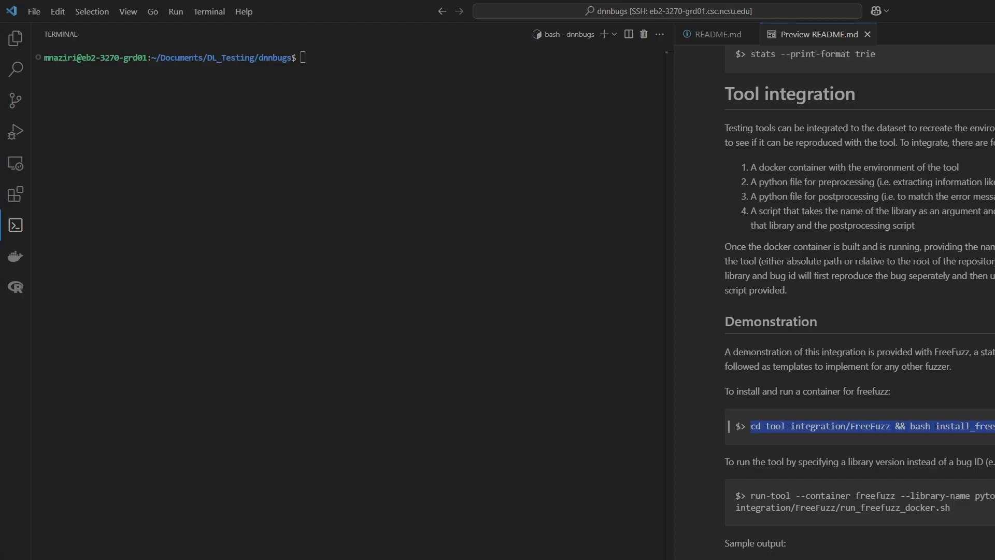
left_click(572, 396)
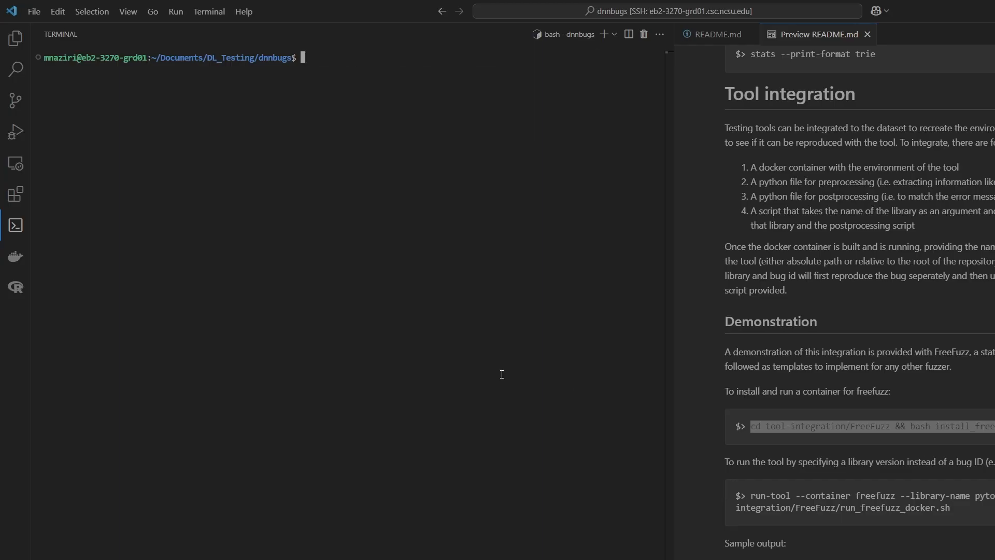
type("cd tool-integration/FreeFuzz && bash install_freefuzz_docker.sh")
key("Return")
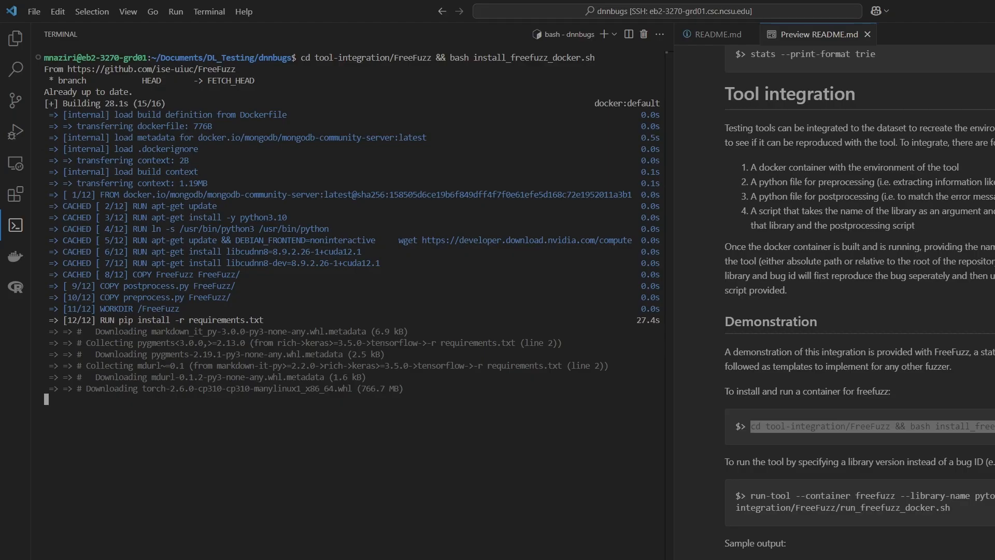
Review the README's run-tool commands for a library version and a single bug, including the sample output's reproduced-bugs summary
scroll(760, 455, "down", 3)
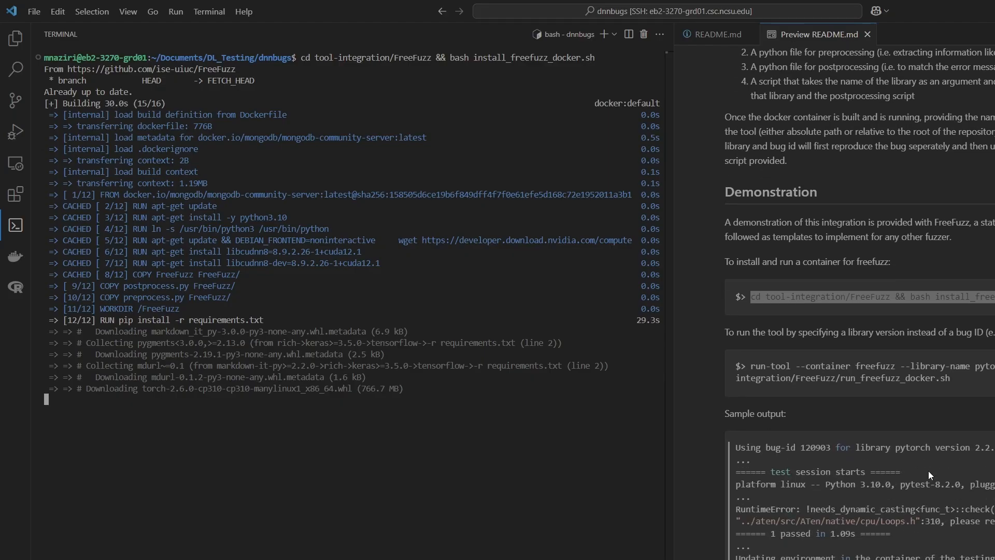
scroll(737, 444, "down", 2)
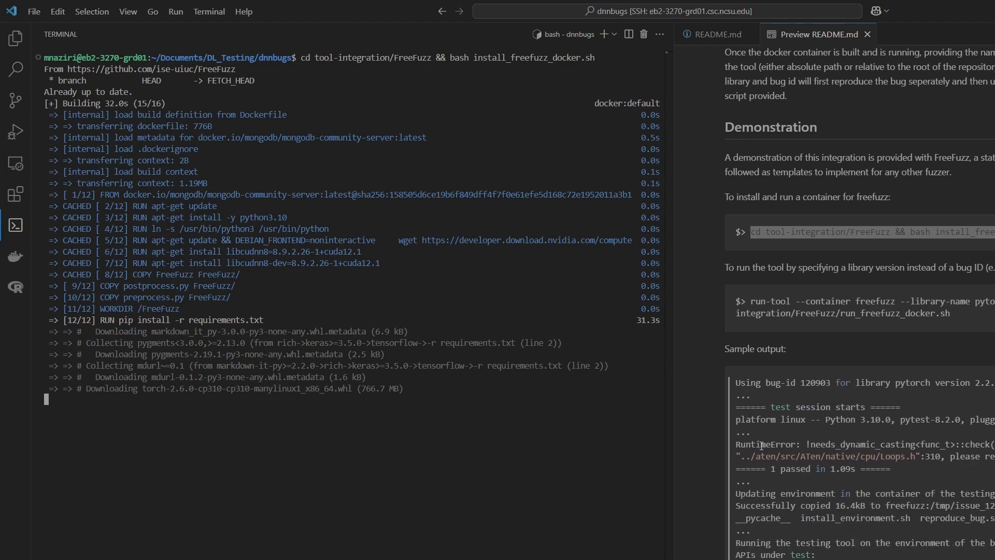
left_click(906, 312)
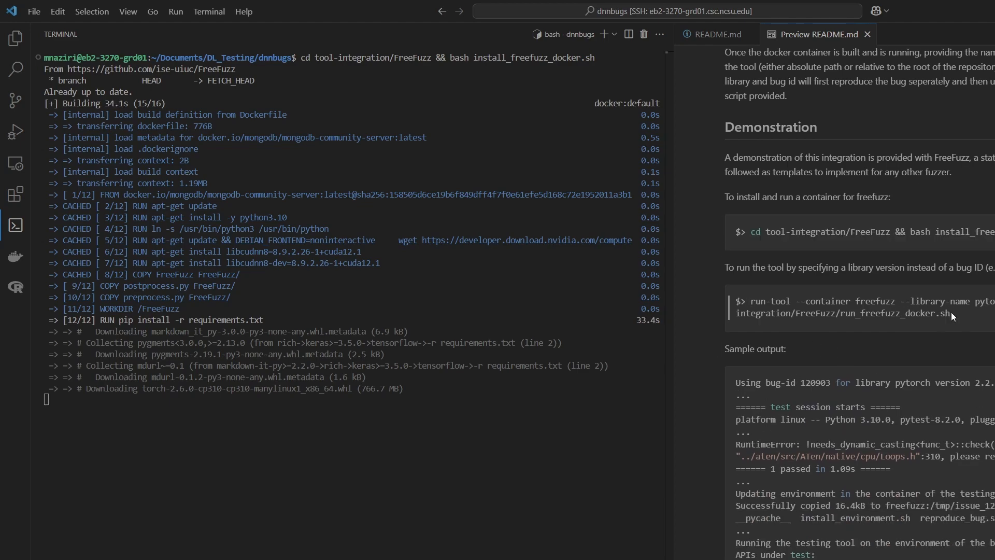
left_click_drag(750, 301, 950, 313)
scroll(755, 314, "down", 2)
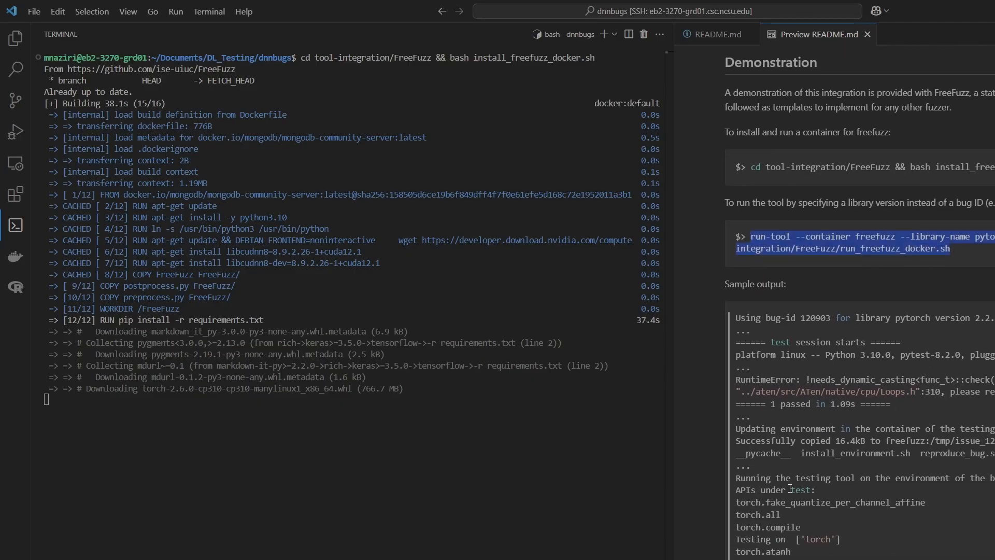
scroll(789, 488, "down", 4)
left_click_drag(866, 557, 735, 557)
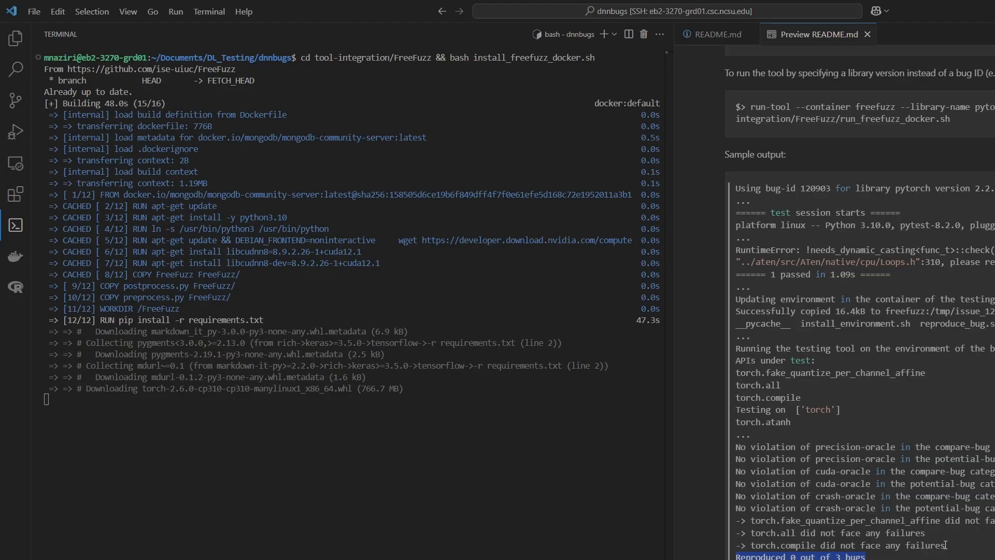
scroll(946, 544, "down", 4)
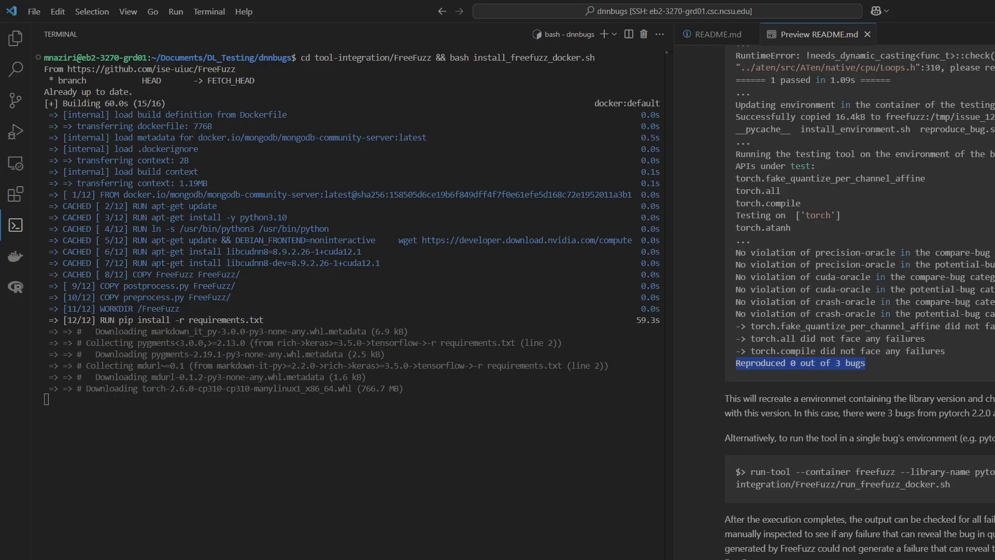
left_click_drag(750, 472, 950, 483)
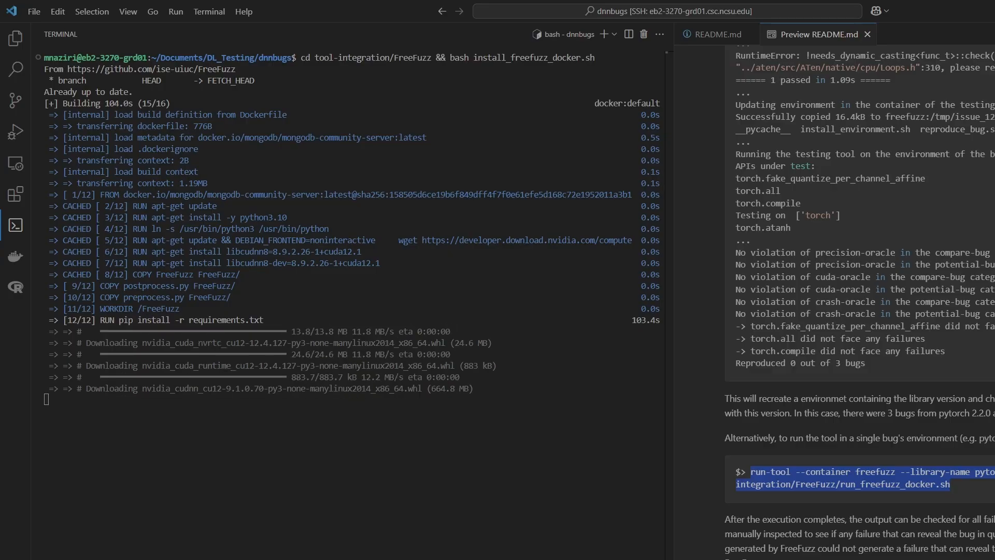
Collapse the paper folder, expand tool-integration/FreeFuzz in the project files and open run_freefuzz_docker.sh
left_click(16, 38)
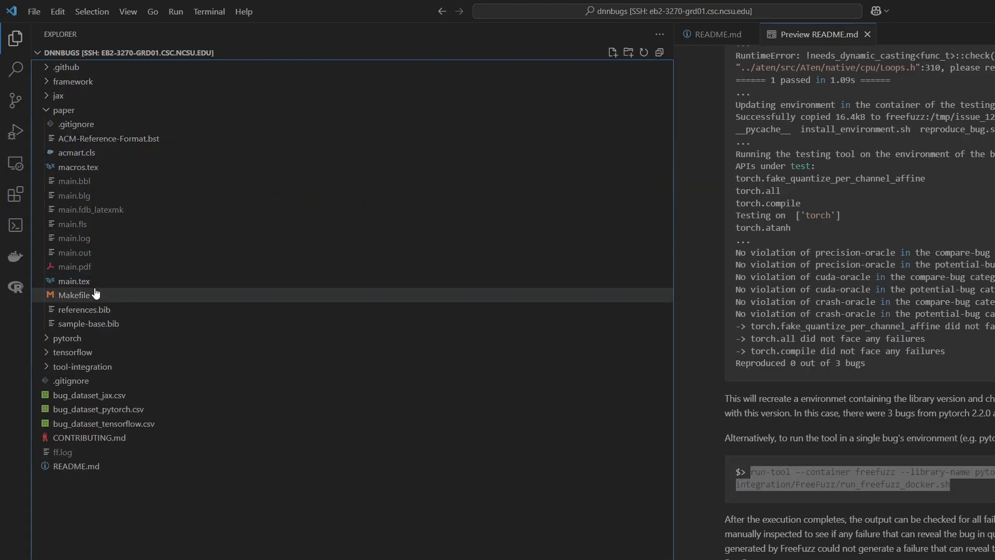
left_click(74, 112)
left_click(79, 152)
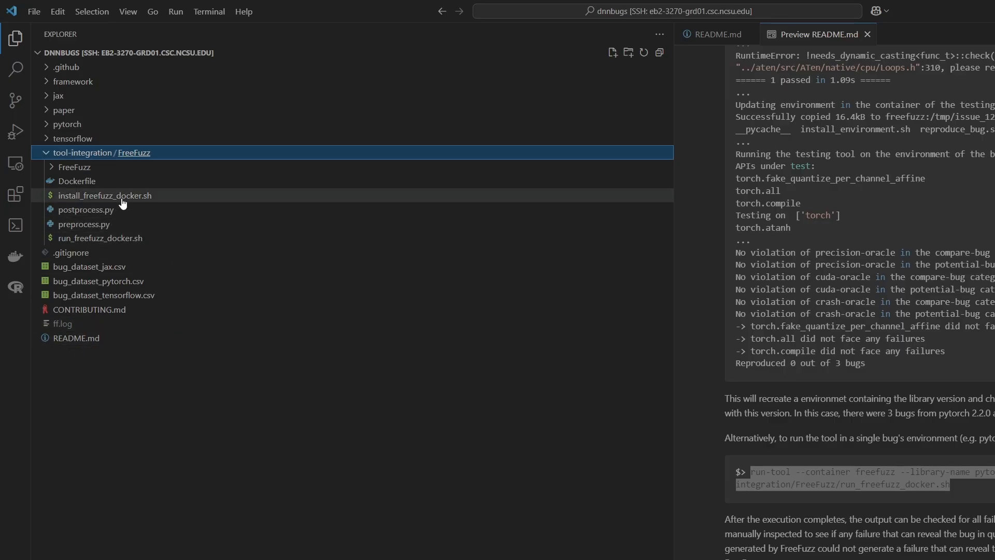
left_click(117, 240)
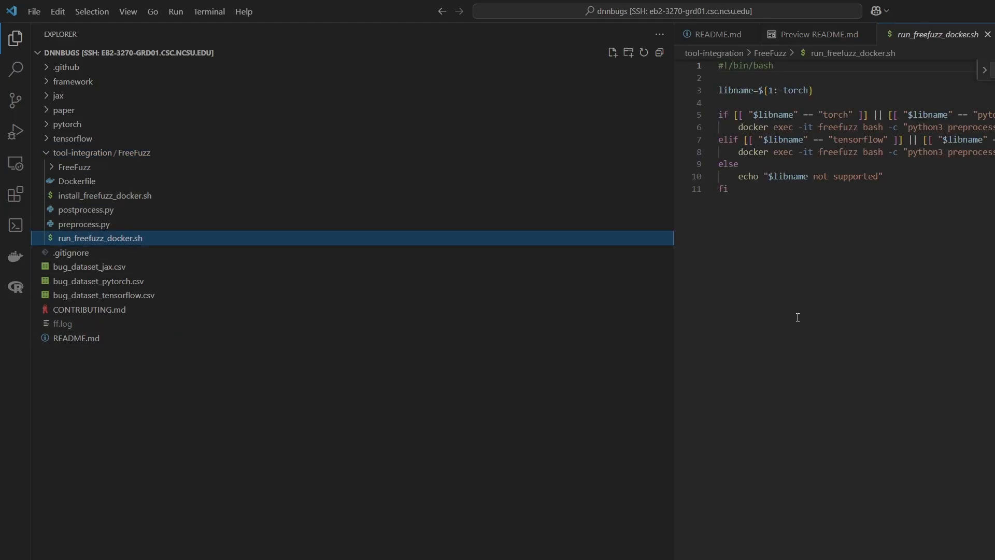
Open postprocess.py and preprocess.py, and highlight apis_under_test in the file-opening line of preprocess.py
left_click(143, 212)
left_click(145, 226)
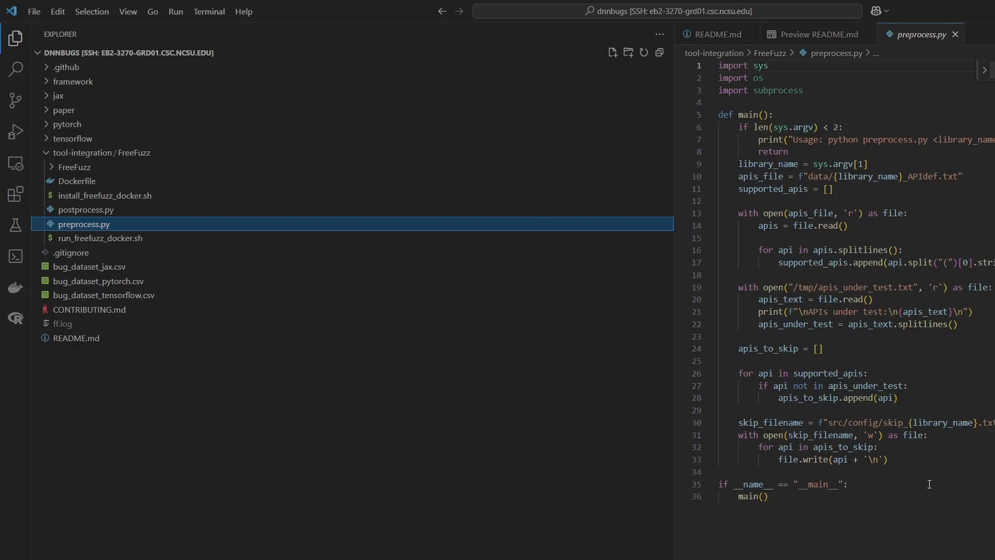
double_click(845, 289)
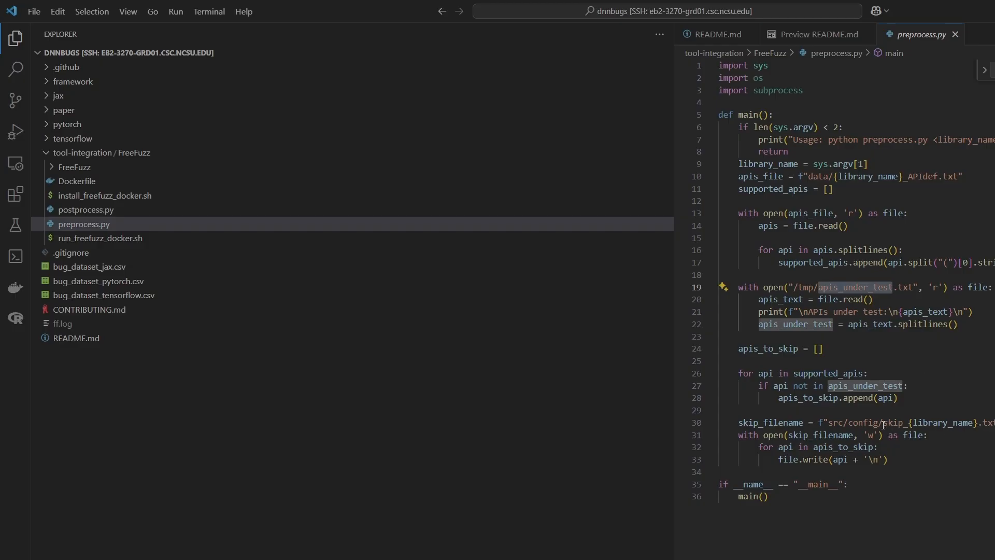
Highlight skip_{library_name} in the skip_filename line of preprocess.py, and clear the highlight at the end of the file-writing loop
left_click_drag(883, 423, 977, 424)
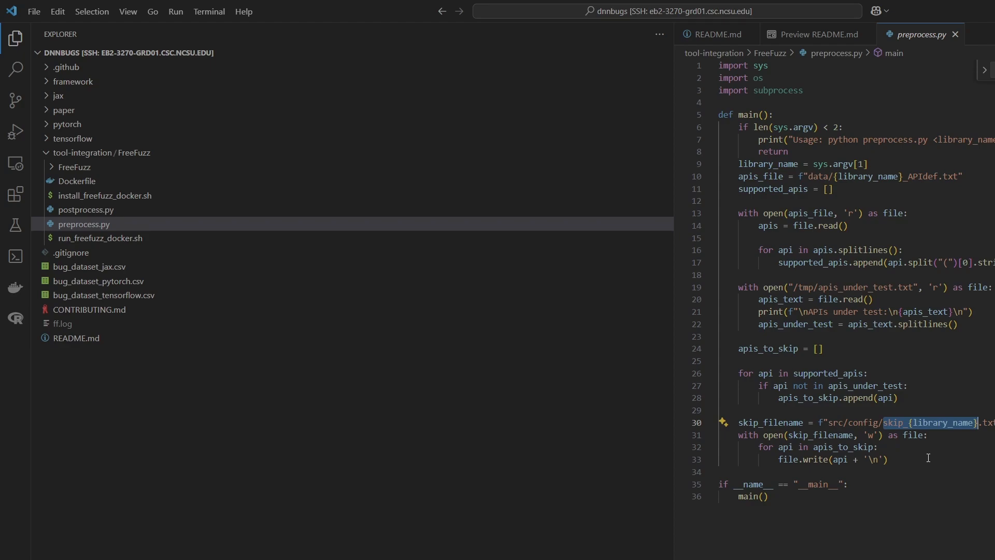
left_click(911, 462)
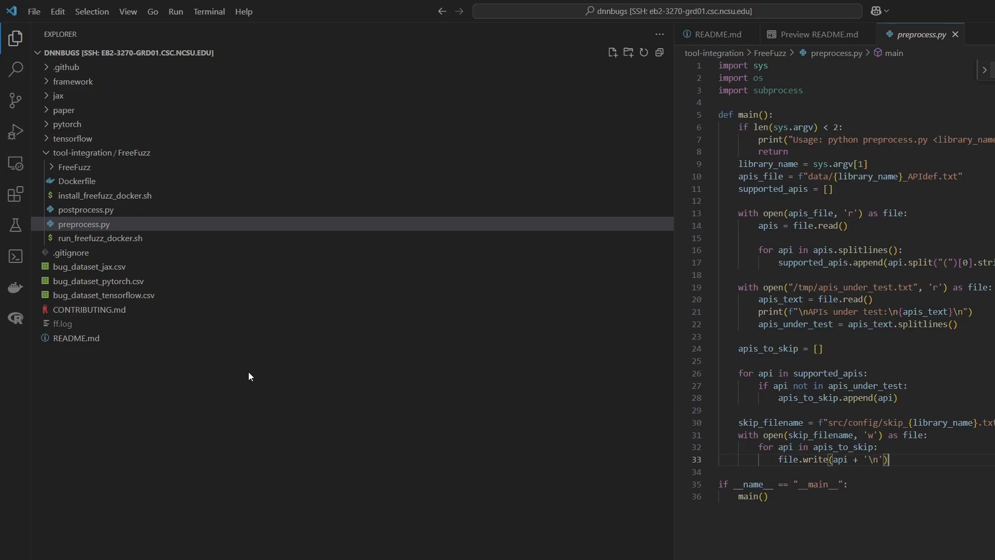
Open postprocess.py and read through its main function, from the config parsing to the fuzzy matching of error messages
left_click(139, 211)
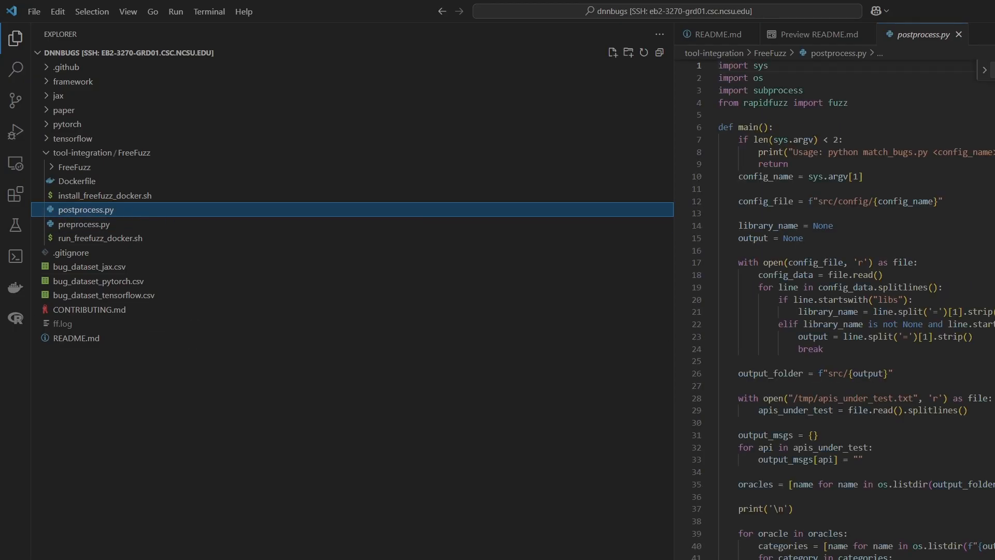
scroll(843, 309, "down", 1)
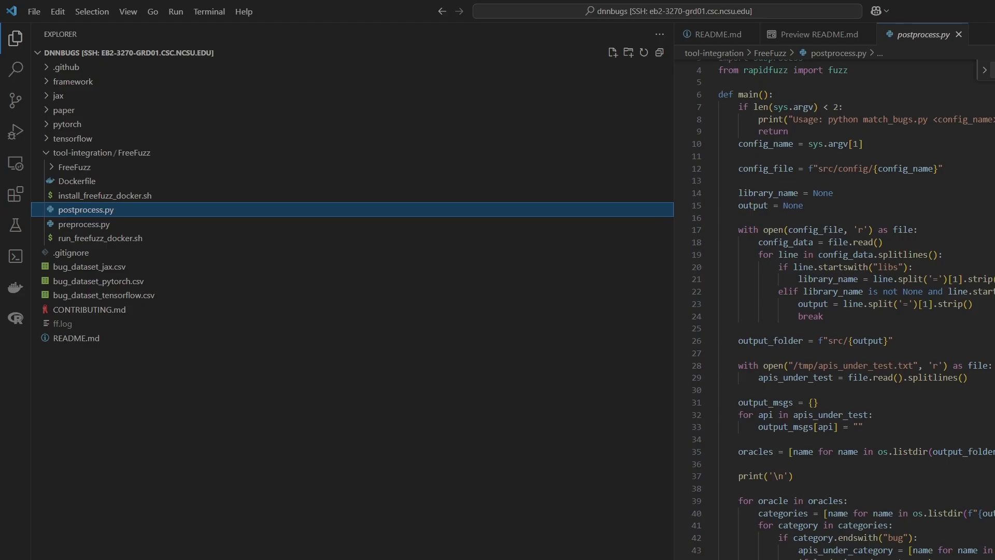
scroll(843, 309, "up", 2)
scroll(843, 309, "down", 5)
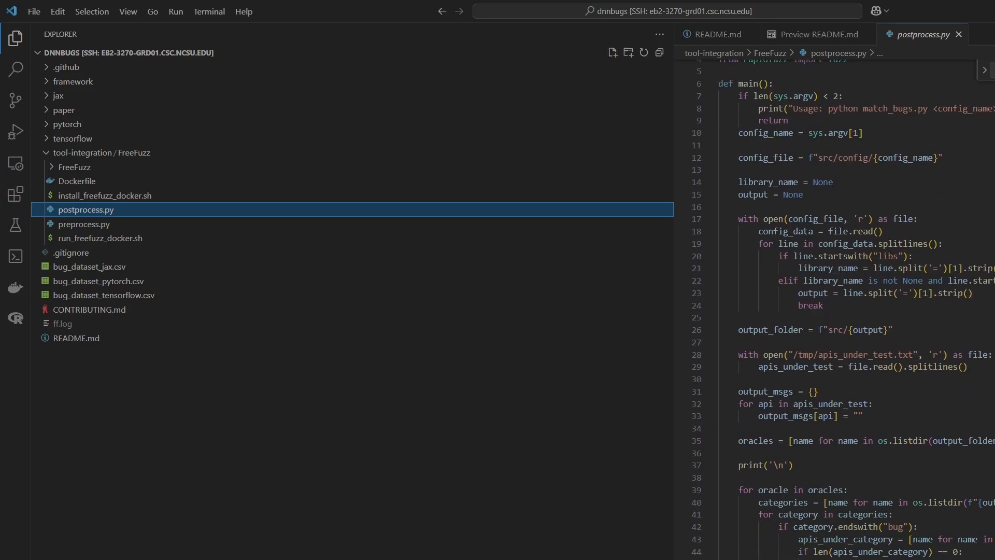
scroll(921, 377, "down", 1)
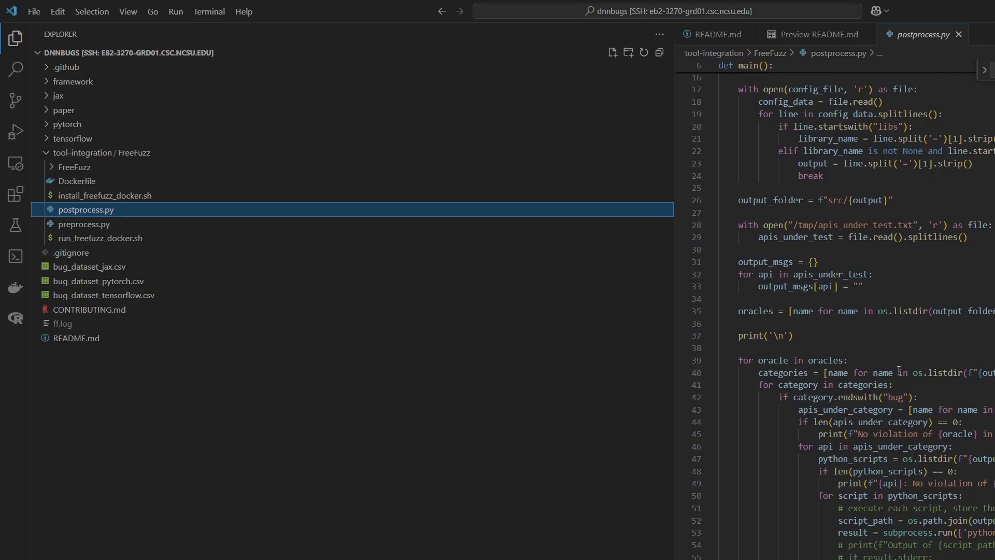
scroll(845, 330, "down", 2)
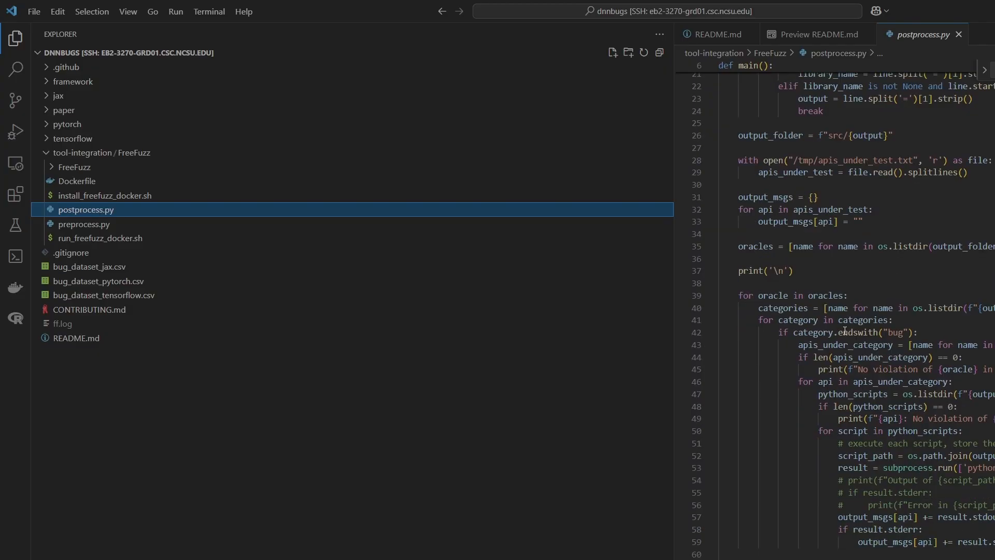
scroll(844, 331, "down", 3)
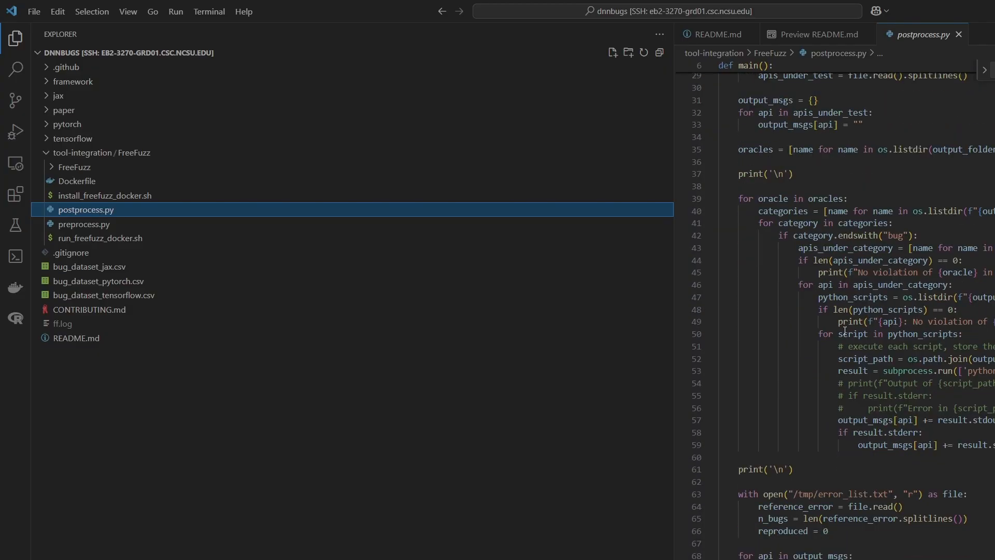
scroll(844, 330, "down", 6)
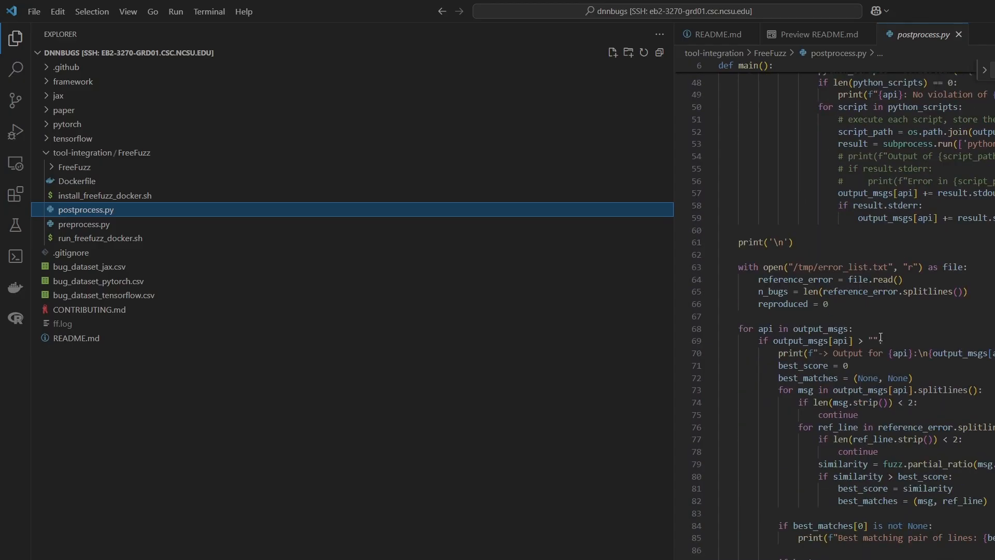
scroll(870, 325, "down", 1)
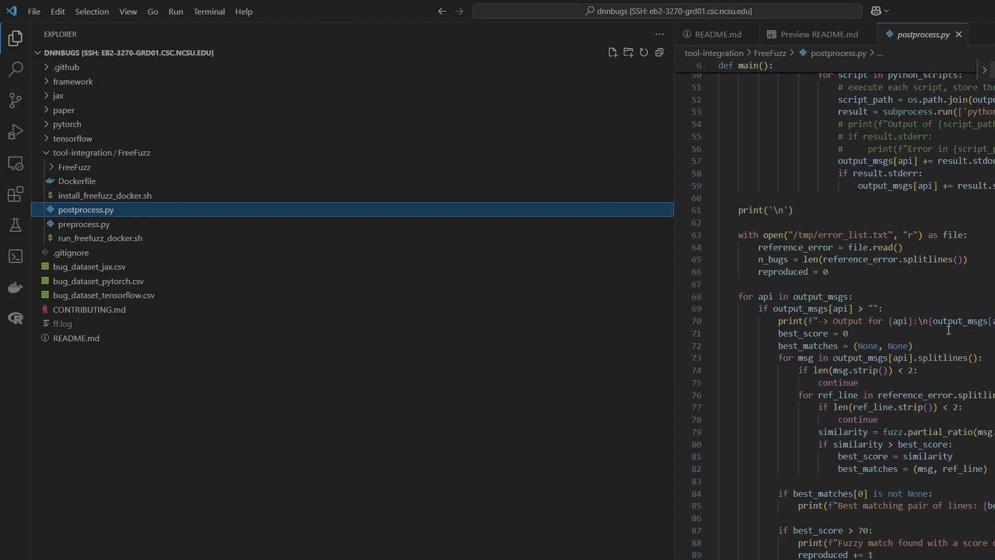
left_click(732, 37)
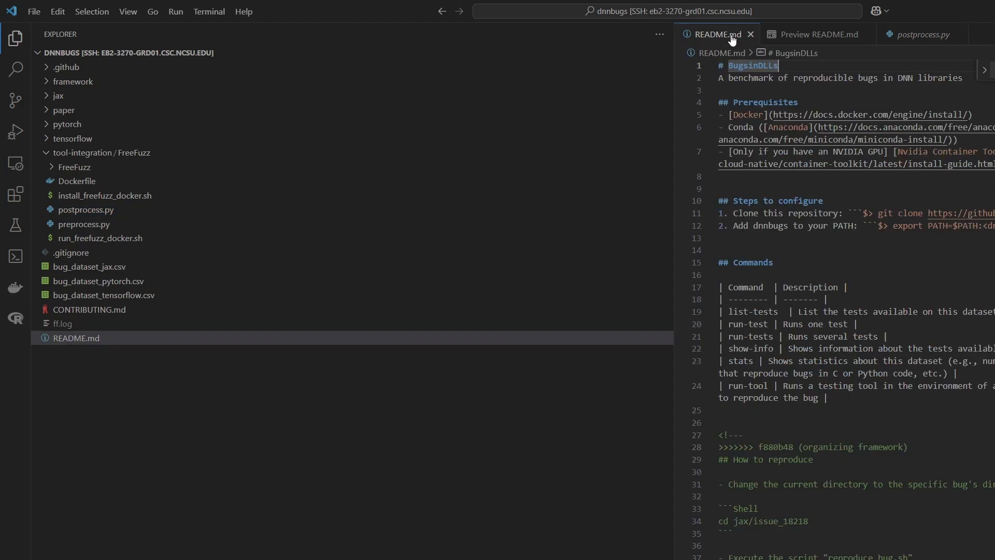
left_click(107, 224)
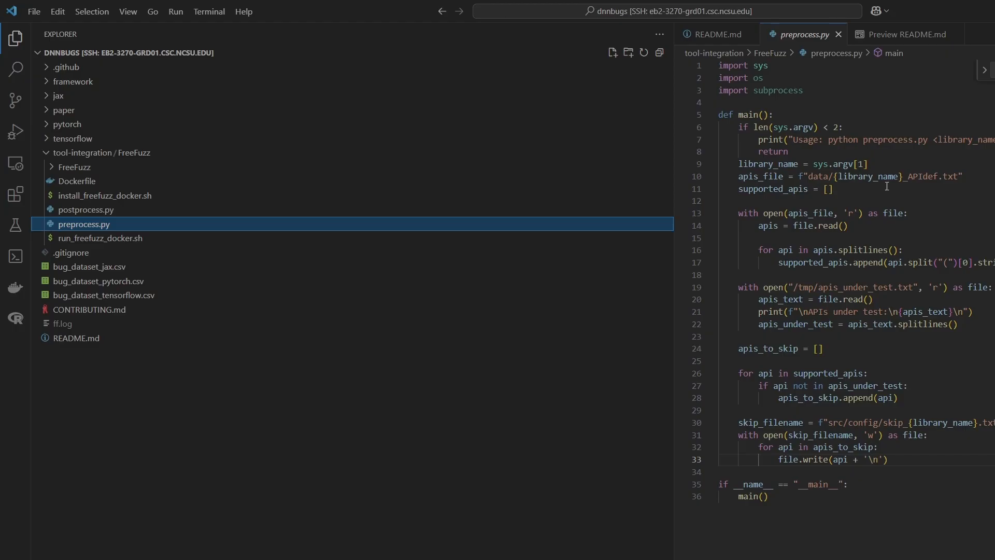
left_click(738, 39)
left_click(886, 46)
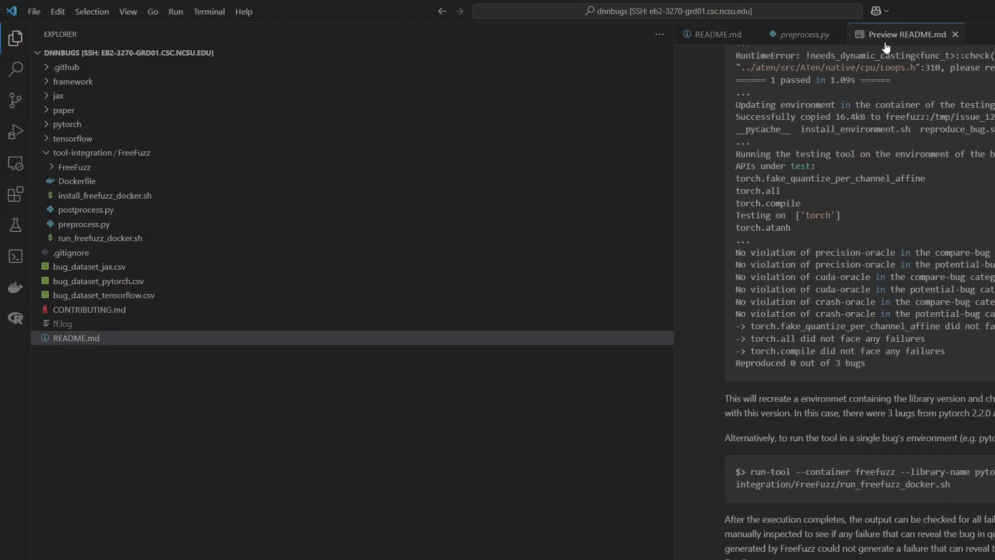
left_click(811, 38)
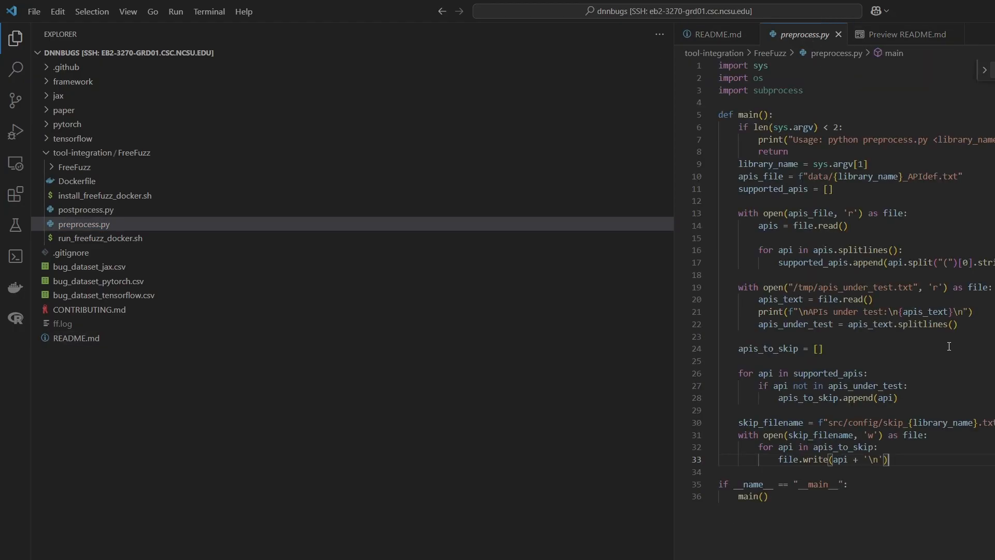
Reopen postprocess.py and highlight error_list in the line that opens the /tmp/error_list.txt file
left_click(136, 210)
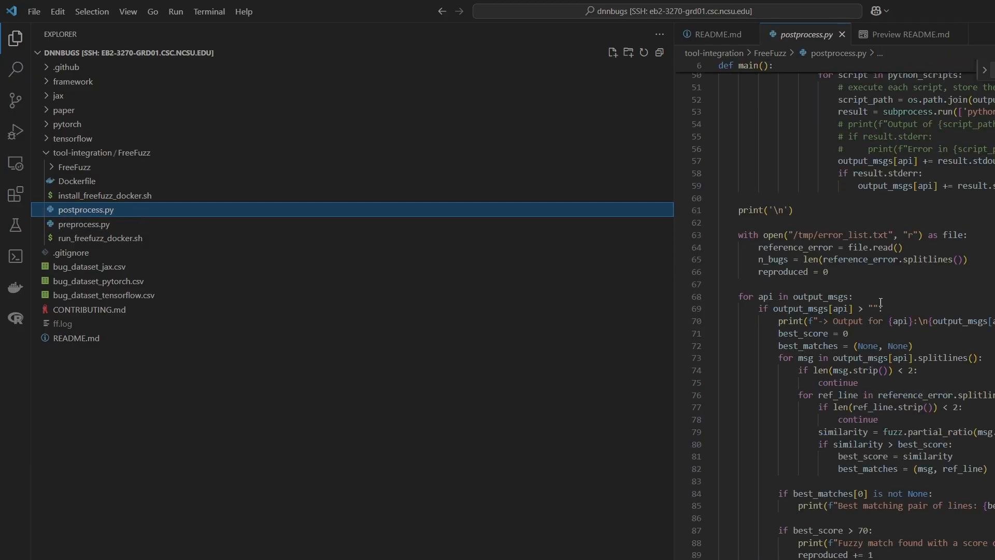
scroll(925, 307, "up", 1)
double_click(821, 269)
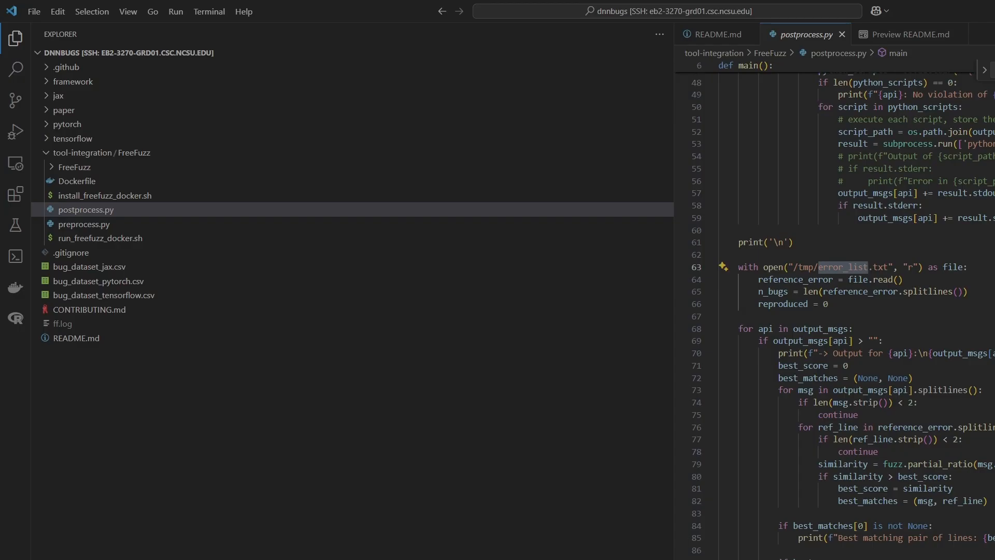
scroll(843, 316, "down", 1)
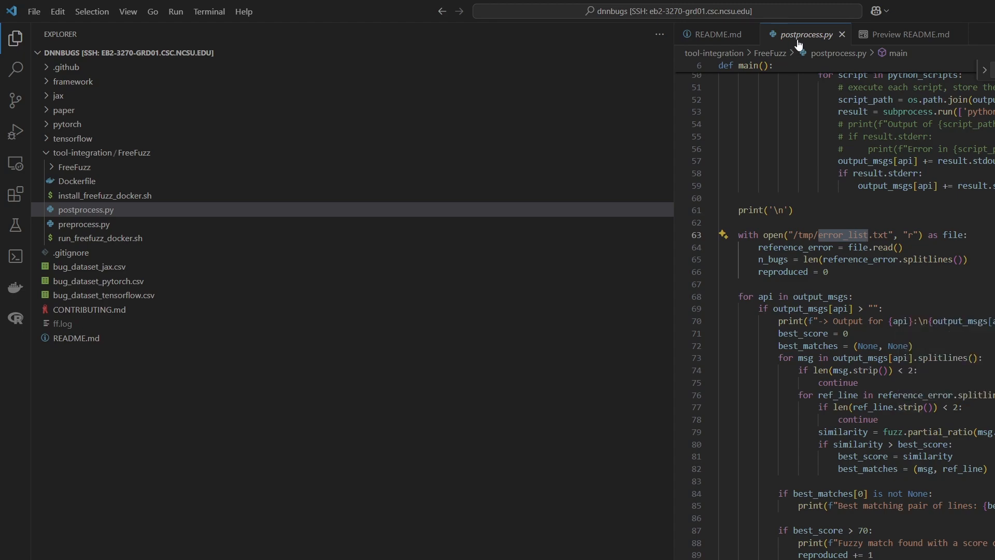
Open run_freefuzz_docker.sh from the project files and turn on word wrap for its long docker exec lines
left_click(155, 211)
left_click(156, 226)
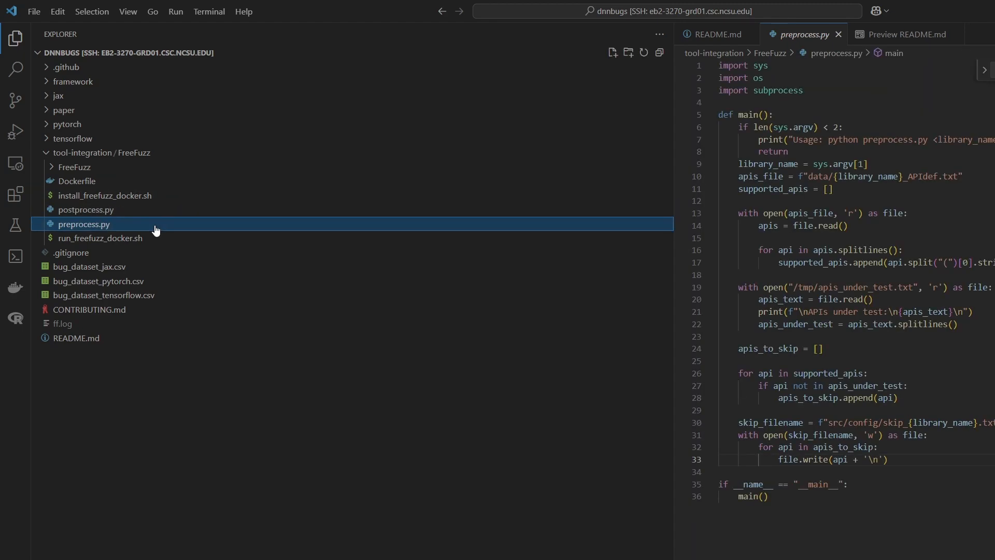
left_click(154, 238)
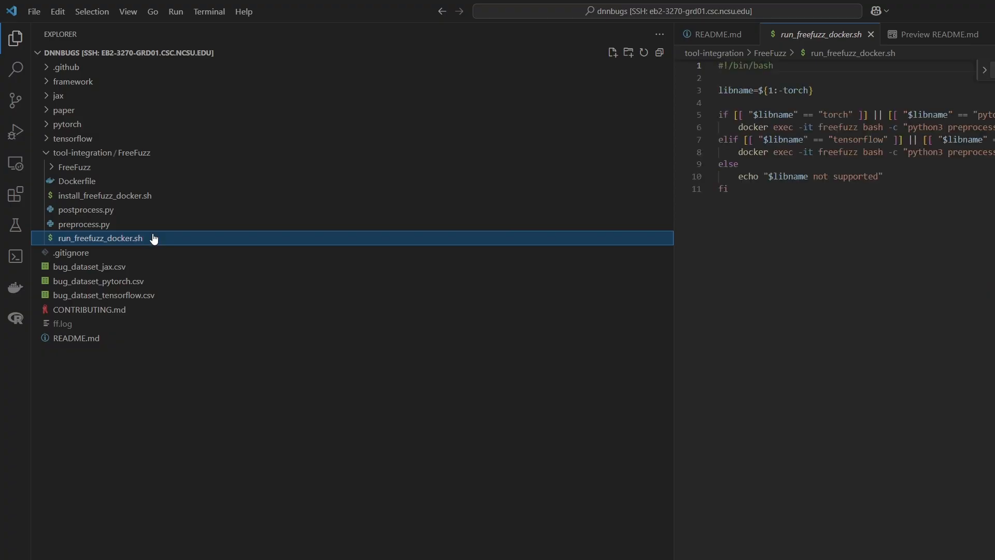
left_click(877, 238)
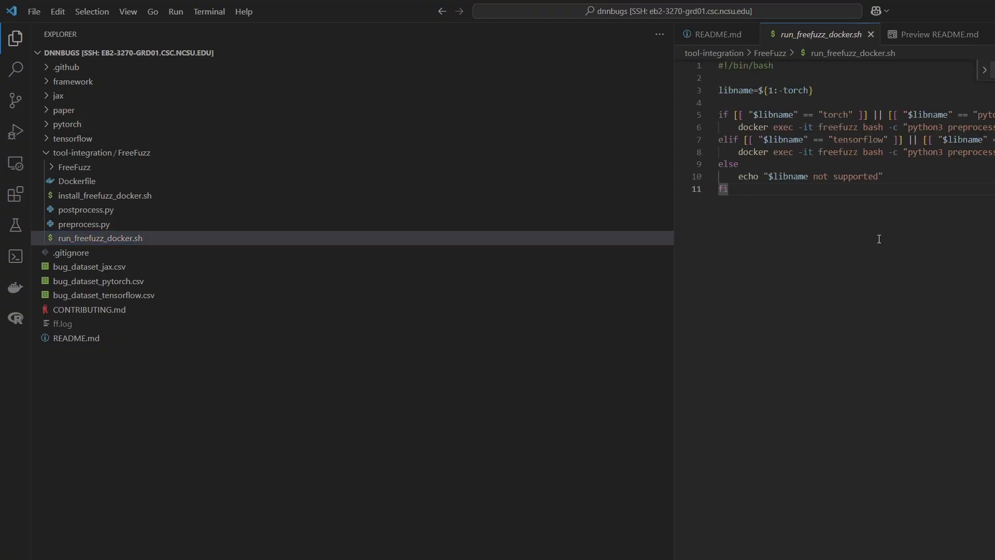
key("alt+z")
Highlight the preprocess.py call, the demo_torch.conf part and the postprocess.py call of the torch docker exec command, then clear the highlight
left_click_drag(909, 129, 992, 130)
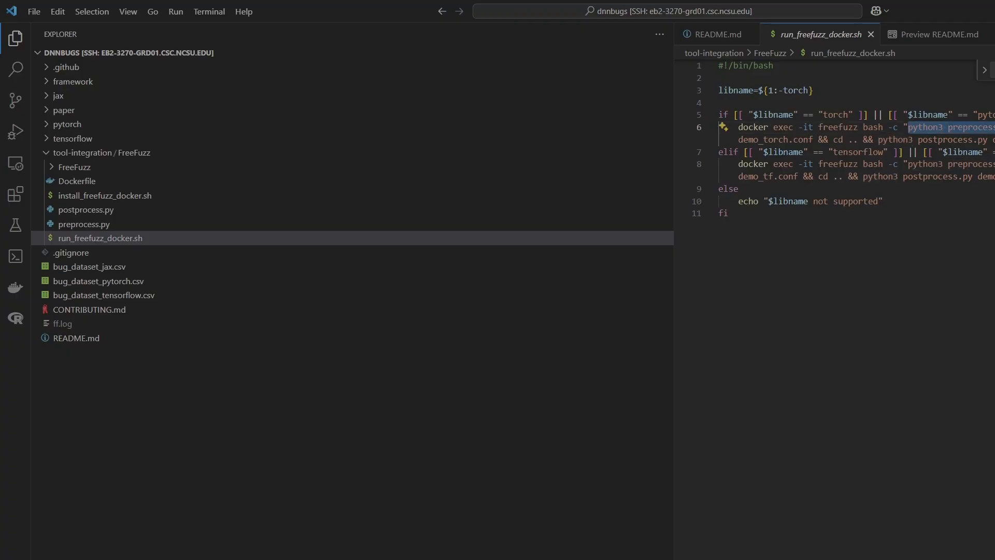
left_click_drag(720, 140, 822, 141)
left_click_drag(877, 139, 992, 140)
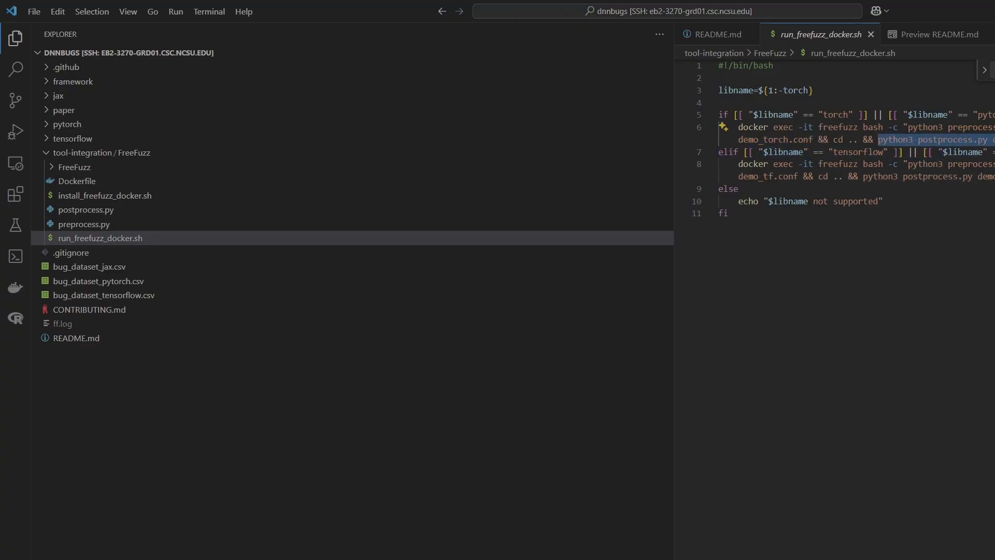
left_click(729, 213)
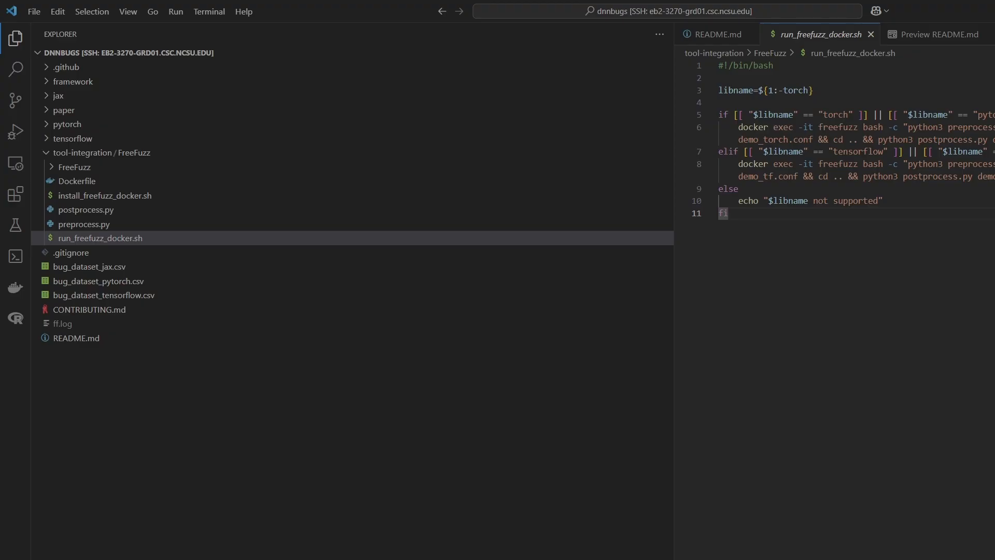
Return to the README preview's Demonstration section and highlight run_freefuzz_docker.sh and run-tool in the library-version command
left_click(717, 34)
scroll(991, 485, "down", 5)
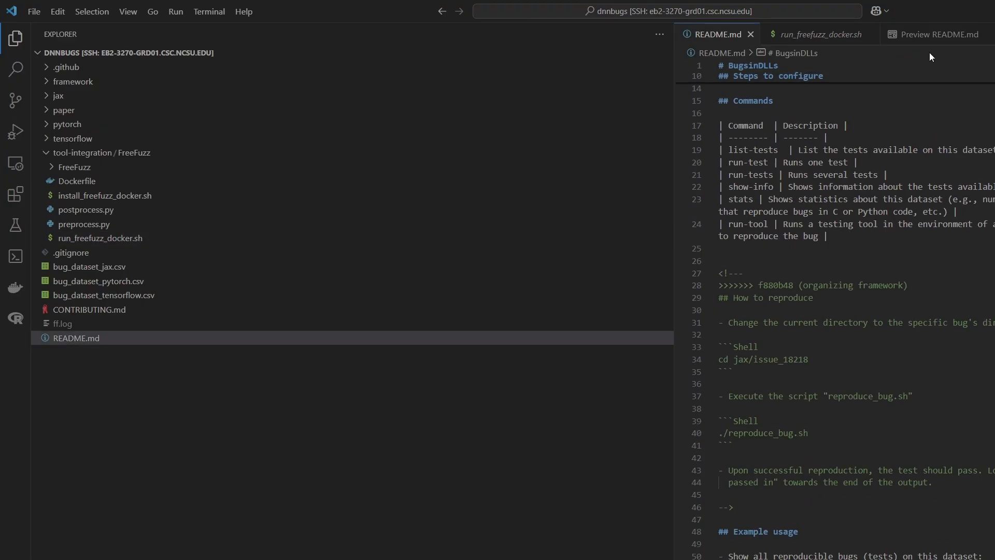
left_click(932, 35)
scroll(860, 303, "up", 7)
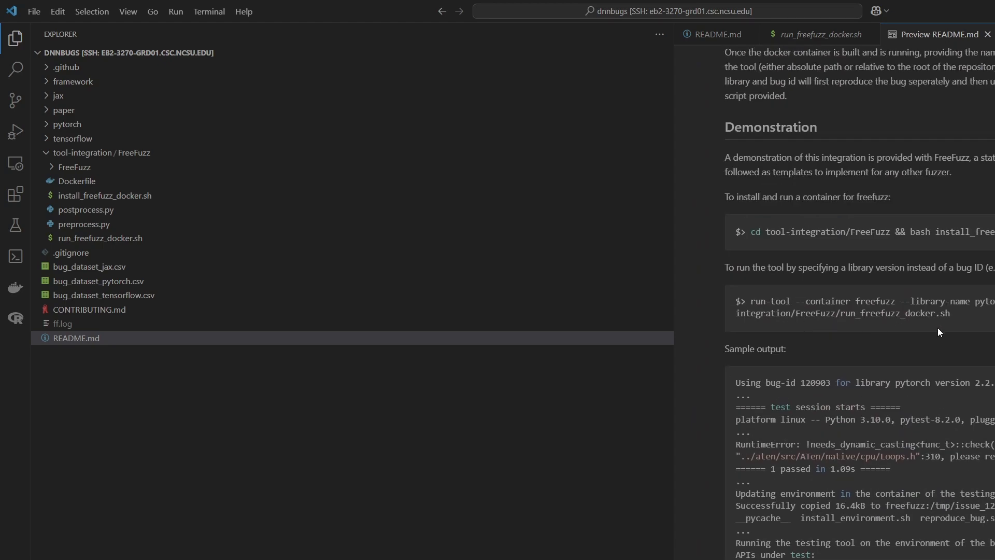
left_click_drag(839, 314, 948, 318)
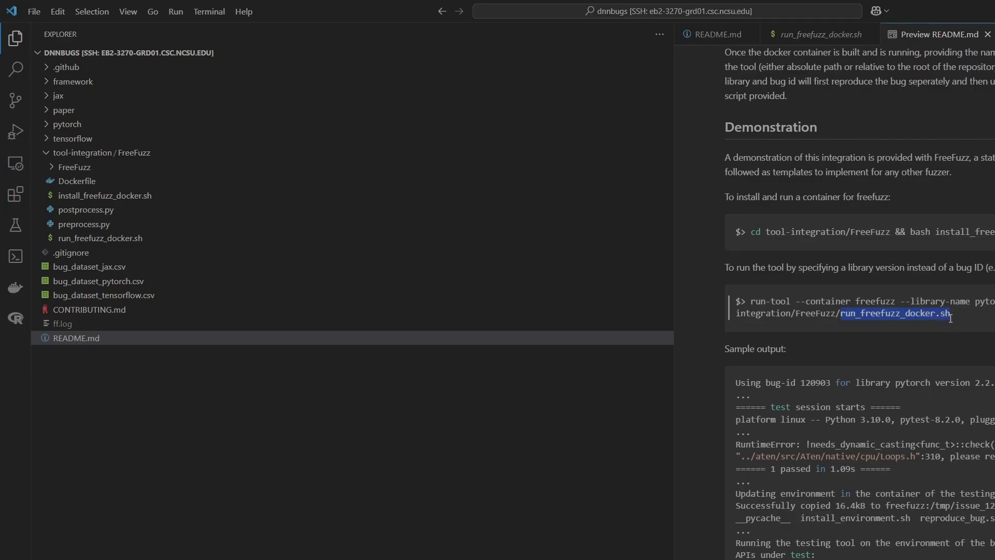
left_click_drag(789, 302, 752, 301)
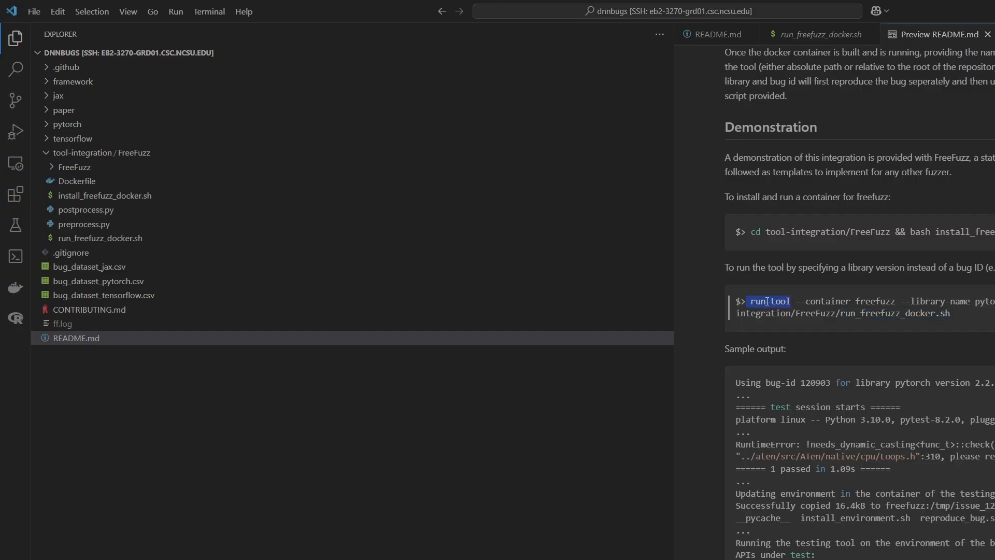
Highlight the library name value and the run_freefuzz_docker.sh script name in the README preview's library-version command
double_click(868, 301)
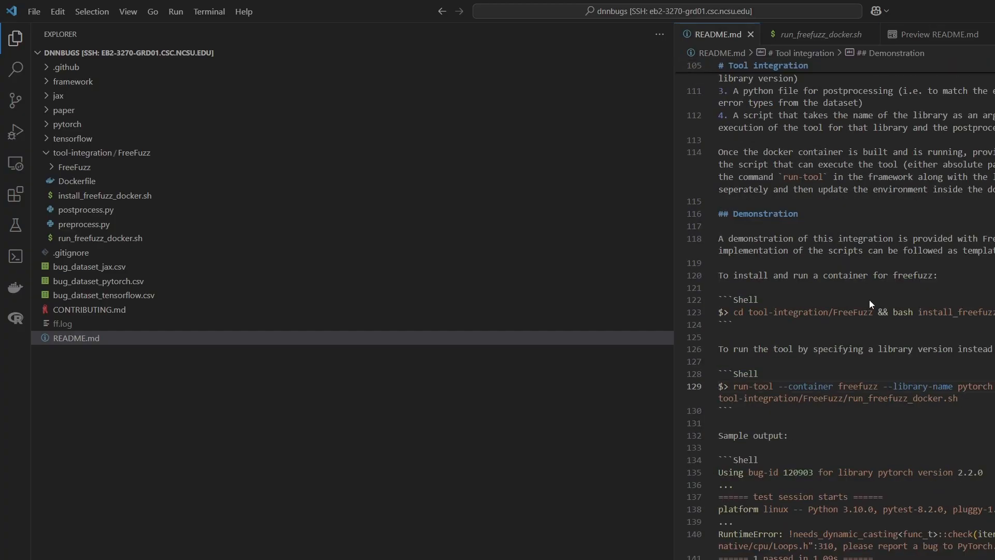
left_click(930, 35)
left_click_drag(973, 301, 994, 302)
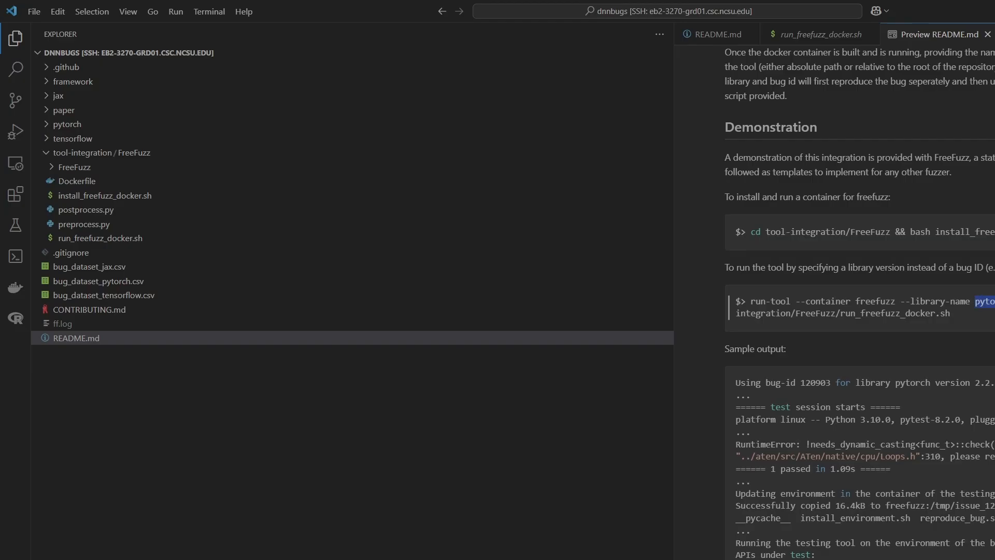
left_click_drag(840, 313, 952, 314)
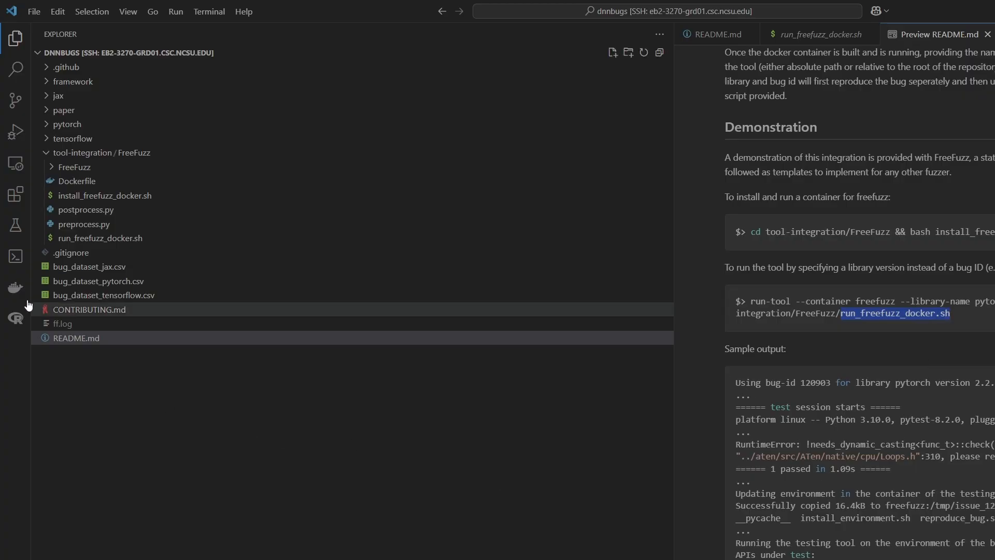
Run the README's command in the terminal: run-tool --container freefuzz --library-name pytorch --use-library-version 2.2.0 --run-script tool-integration/FreeFuzz/run_freefuzz_docker.sh
left_click(13, 257)
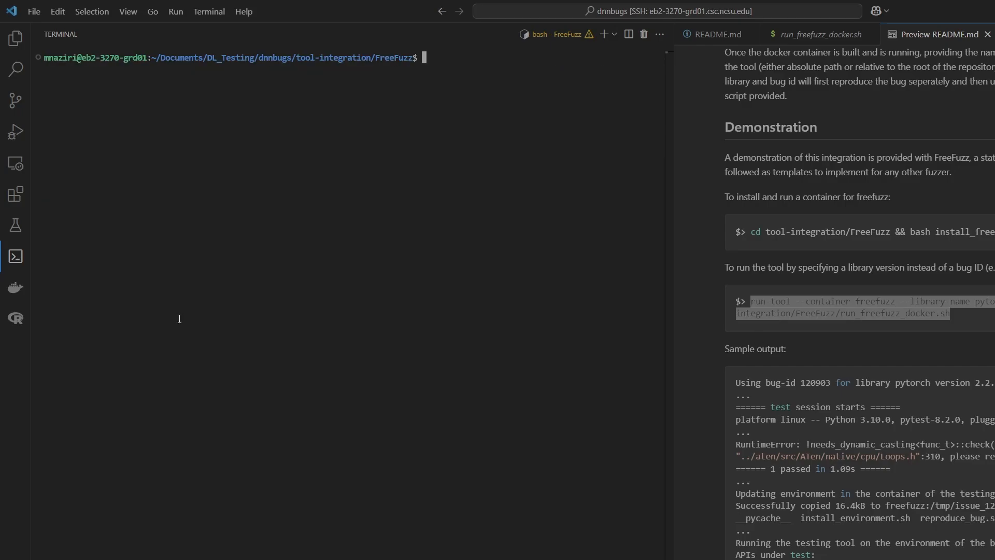
left_click(851, 311)
left_click_drag(755, 305, 951, 315)
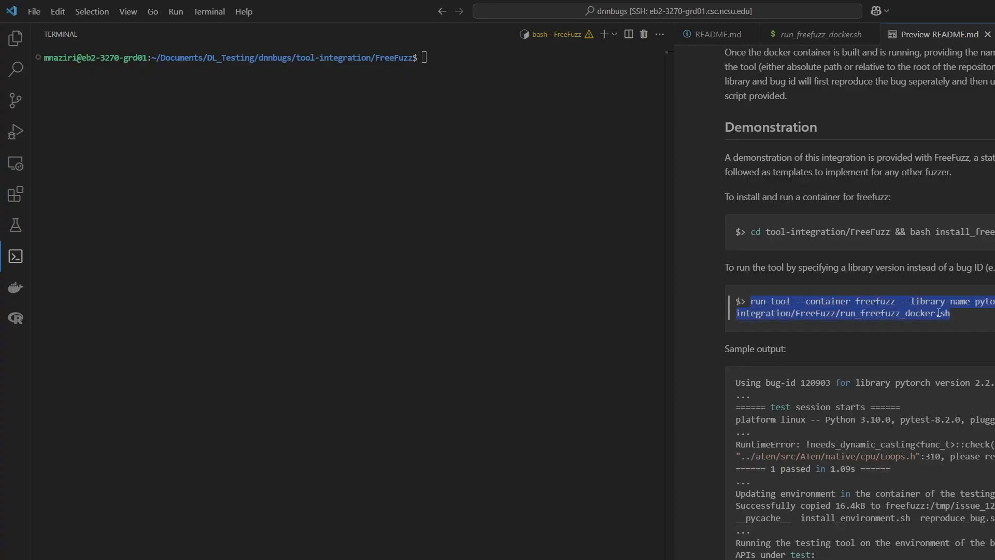
left_click(534, 263)
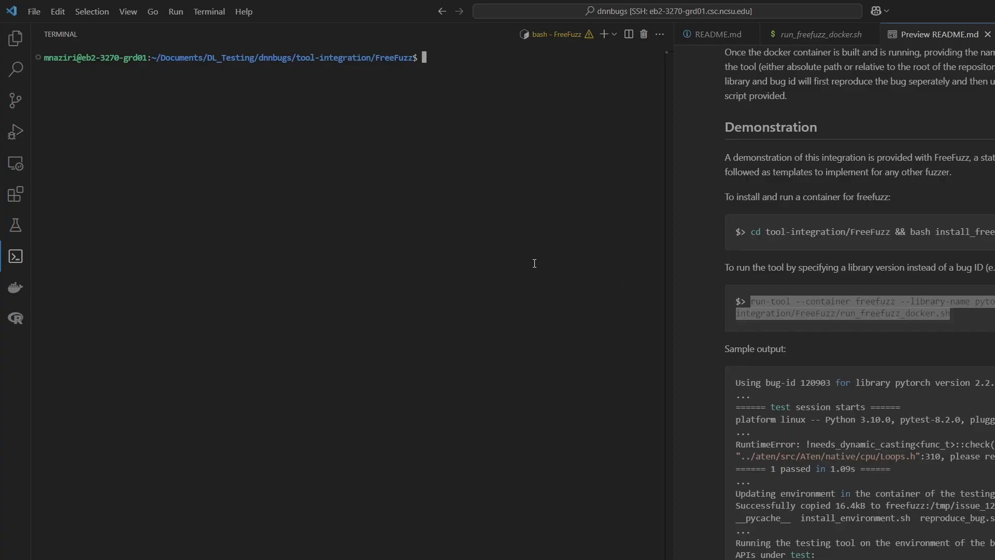
type("run-tool --container freefuzz --library-name pytorch --use-library-version 2.2.0 --run-script tool-integration/FreeFuzz/run_freefuzz_docker.sh")
key("Return")
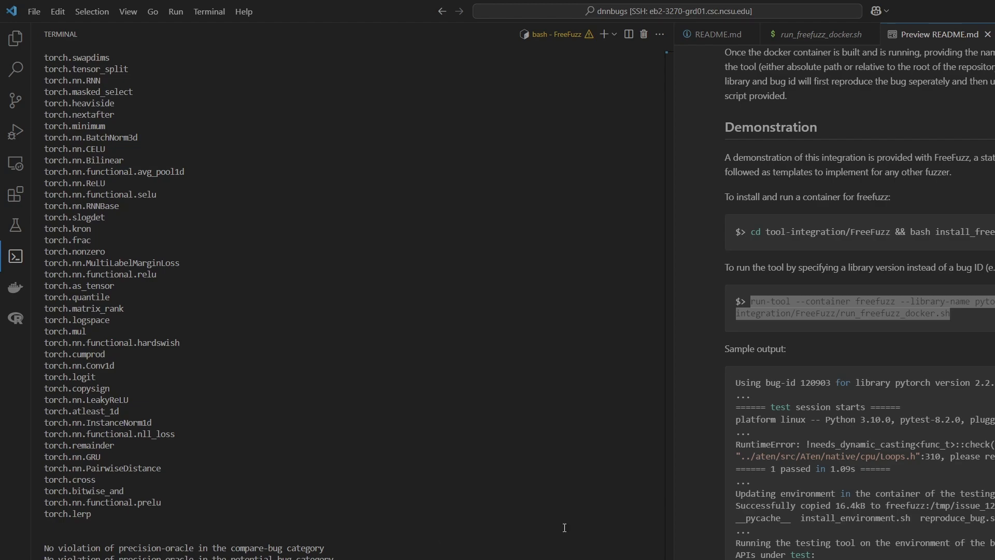
Run the stats command in the terminal and go back to the jax section at the start of its output
scroll(943, 499, "up", 7)
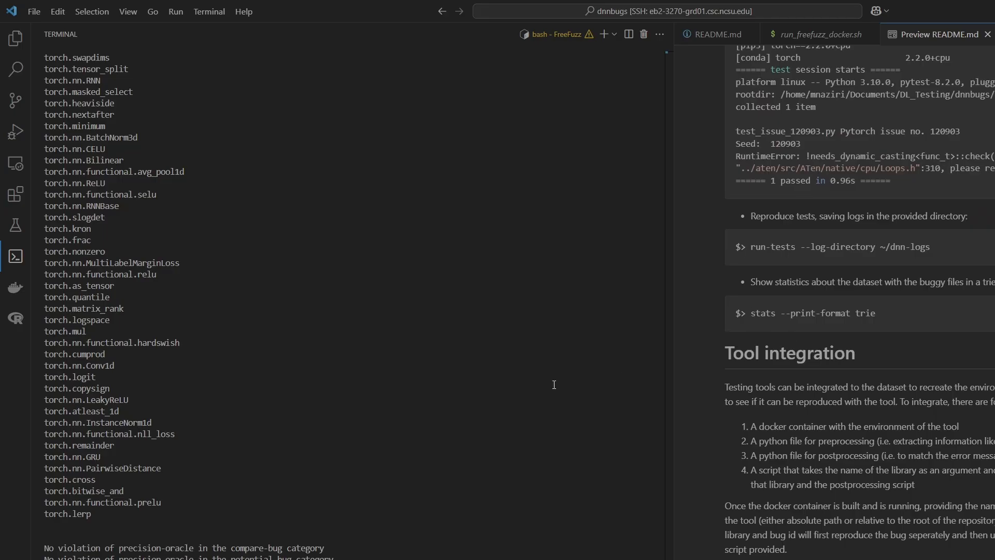
scroll(553, 384, "down", 20)
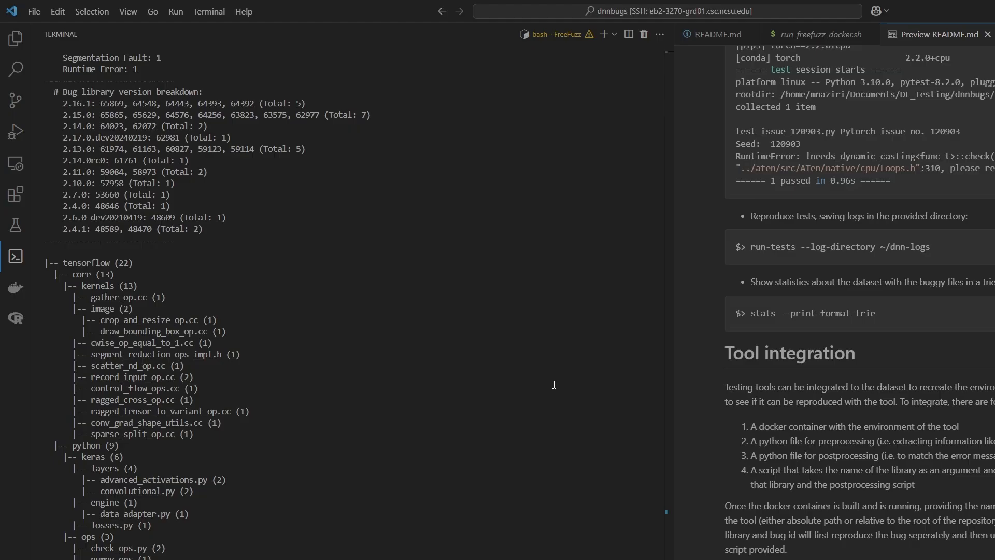
scroll(581, 453, "up", 20)
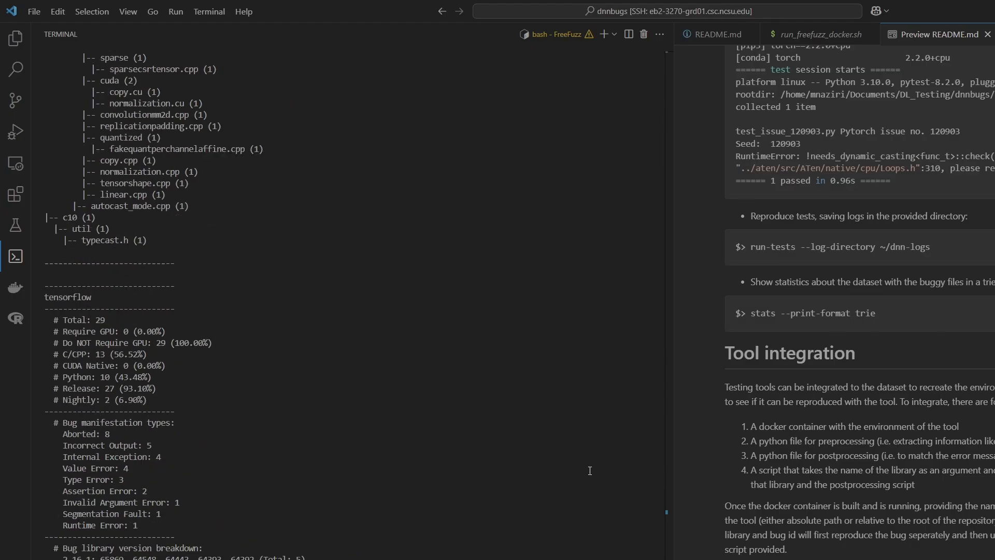
scroll(590, 470, "up", 20)
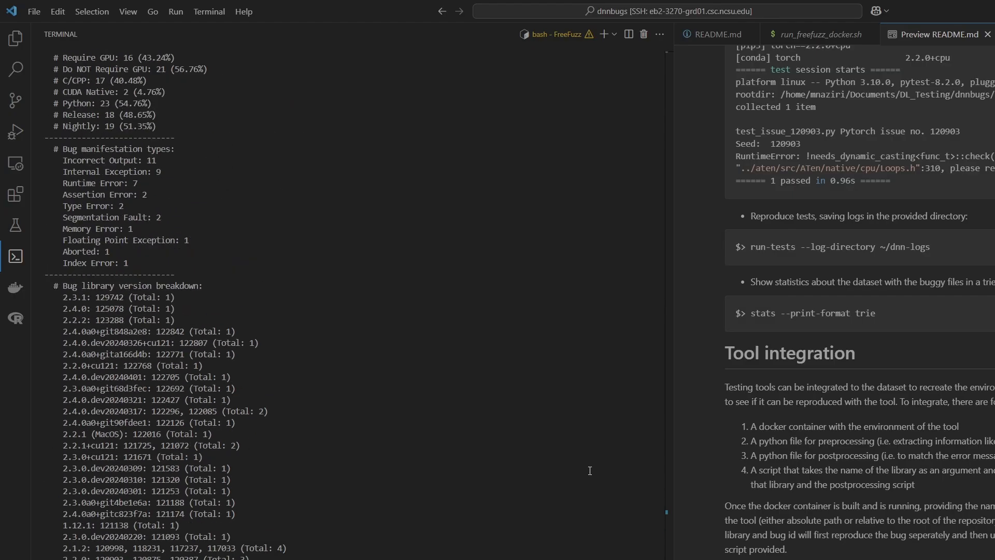
scroll(590, 470, "up", 15)
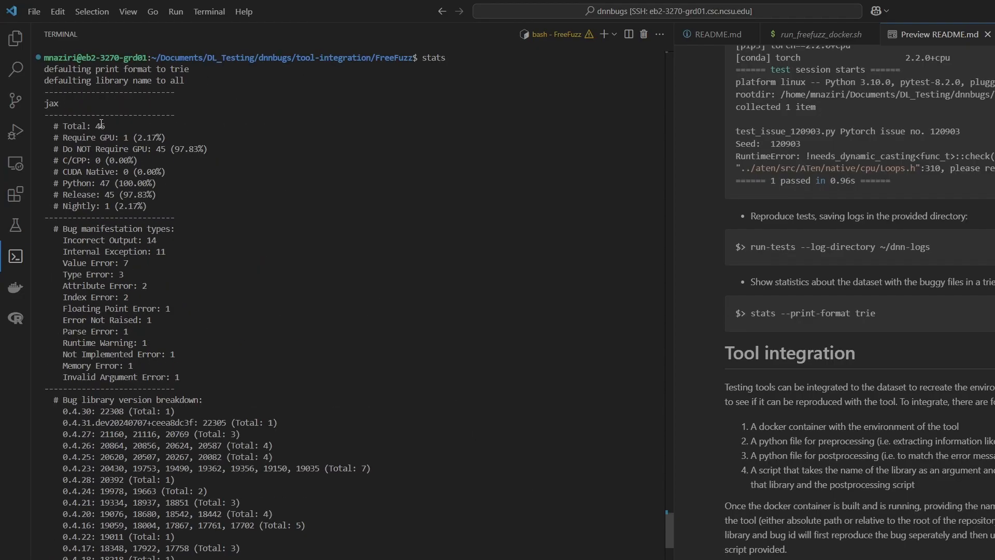
Highlight the jax summary from Total to Nightly, the Bug manifestation types list and the Nightly line in the stats output
left_click_drag(96, 126, 148, 208)
left_click(148, 209)
left_click_drag(63, 229, 183, 381)
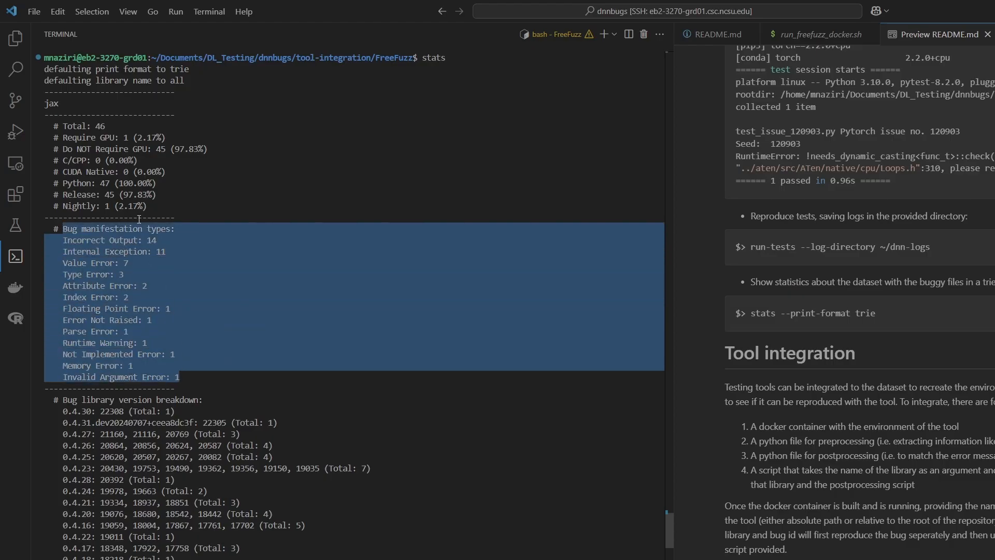
left_click(171, 207)
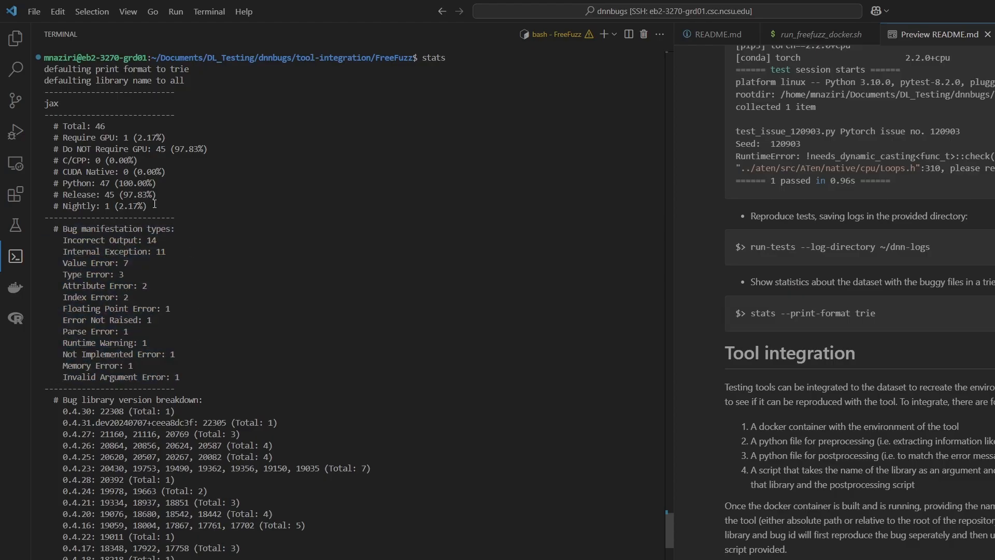
mouse_move(159, 198)
left_mouse_down()
mouse_move(67, 197)
mouse_move(143, 207)
left_mouse_up()
Highlight the entries of jax's Bug library version breakdown, then only the version number 0.4.30
scroll(286, 481, "down", 2)
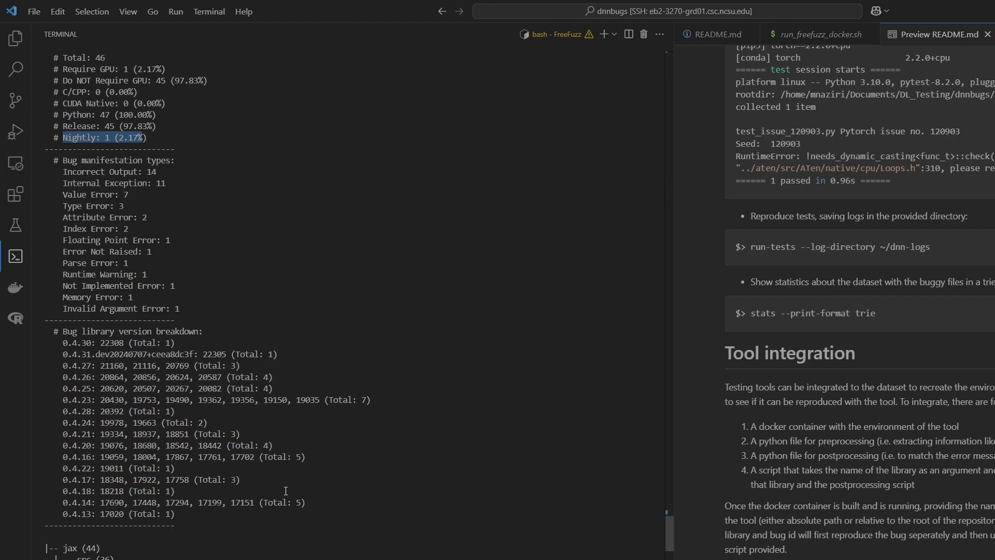
left_click_drag(188, 514, 65, 346)
left_click(88, 347)
double_click(83, 343)
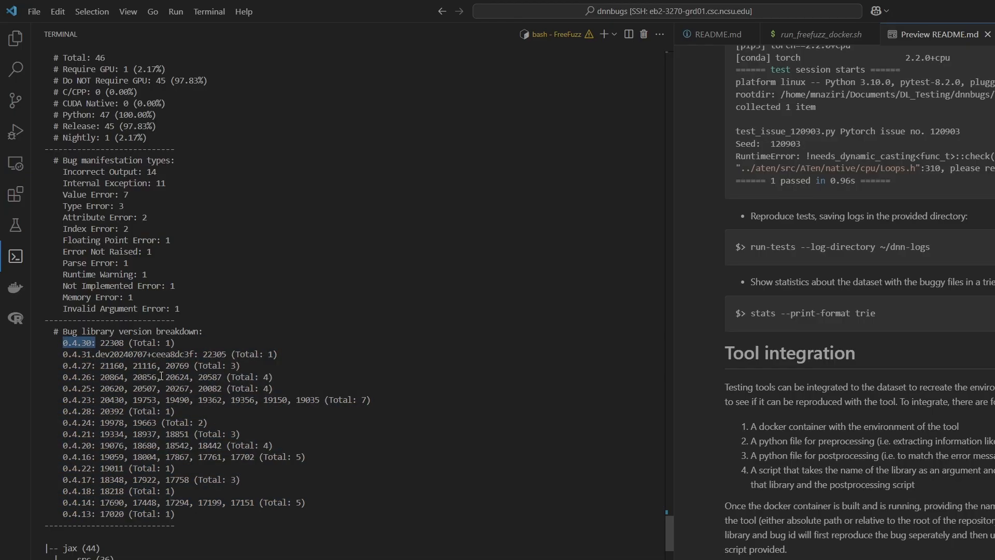
Highlight the jax file tree from its root down to the scipy folder and look through the rest of the tree
scroll(202, 469, "down", 7)
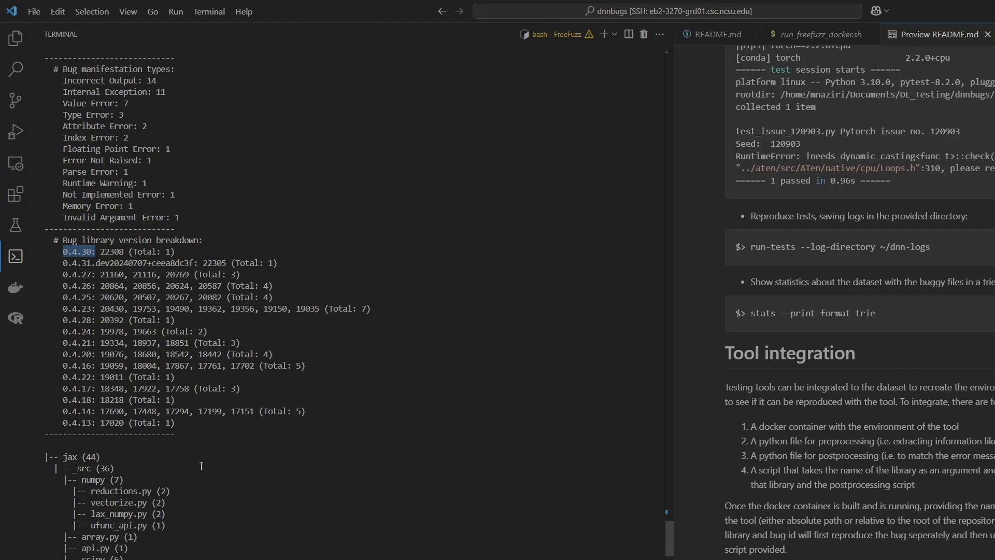
left_click_drag(45, 317, 160, 422)
scroll(161, 422, "down", 1)
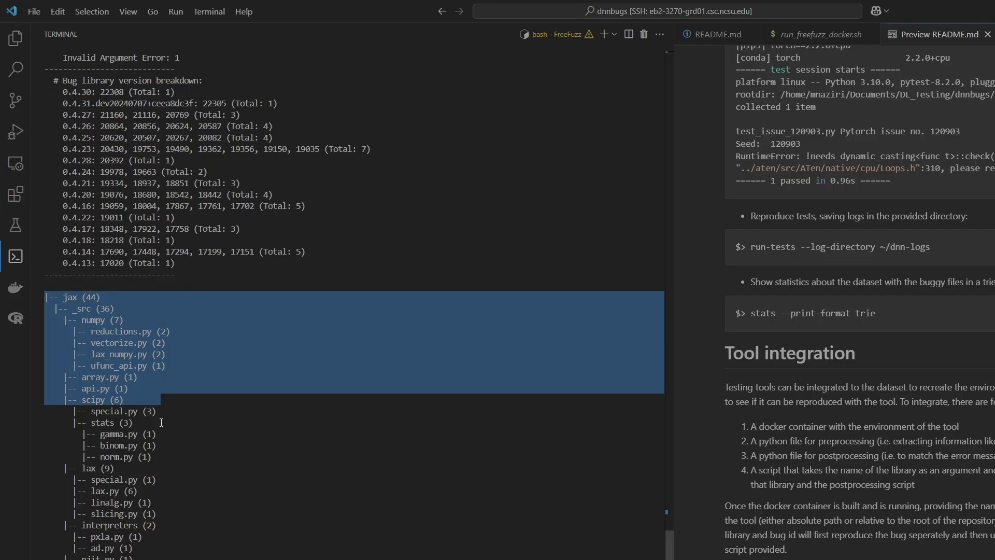
scroll(162, 422, "down", 1)
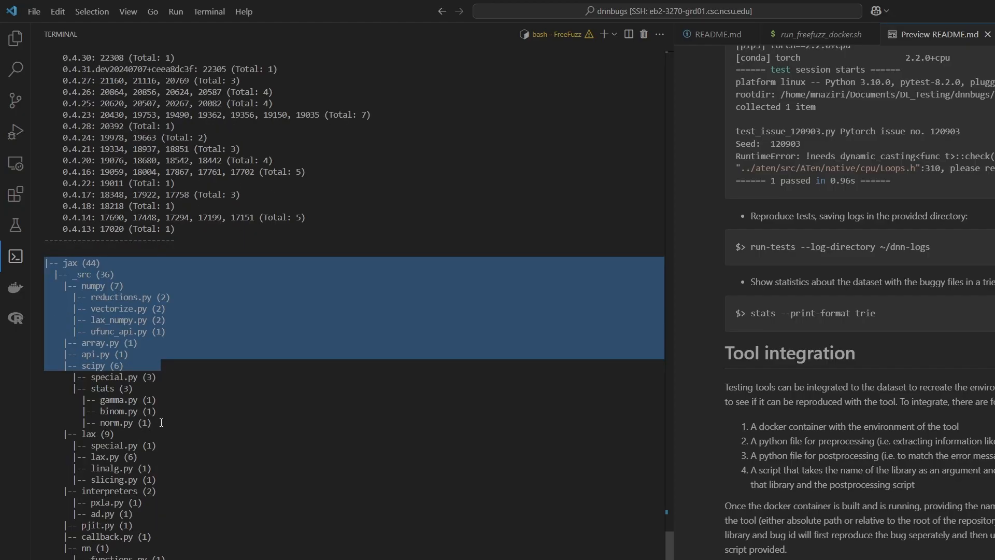
scroll(162, 422, "down", 1)
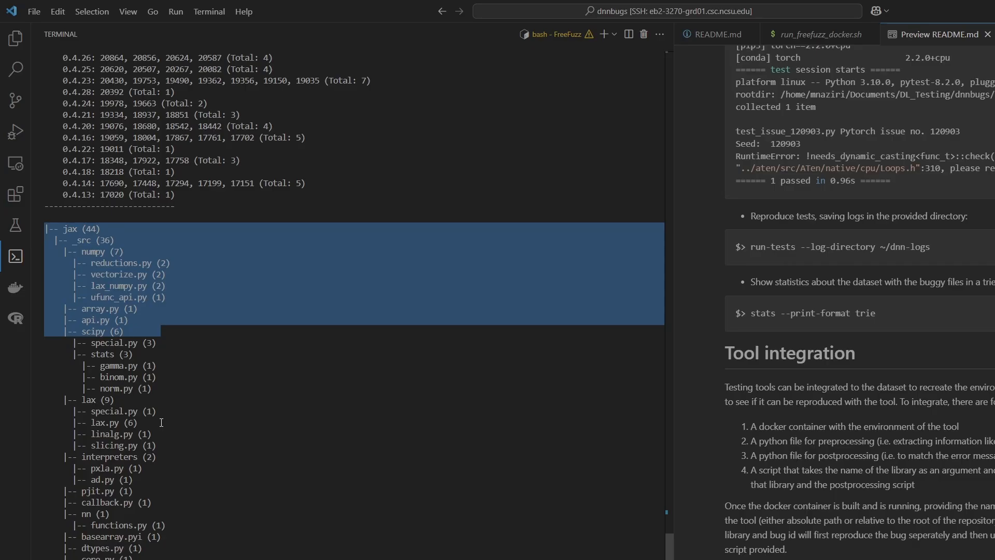
scroll(161, 422, "down", 1)
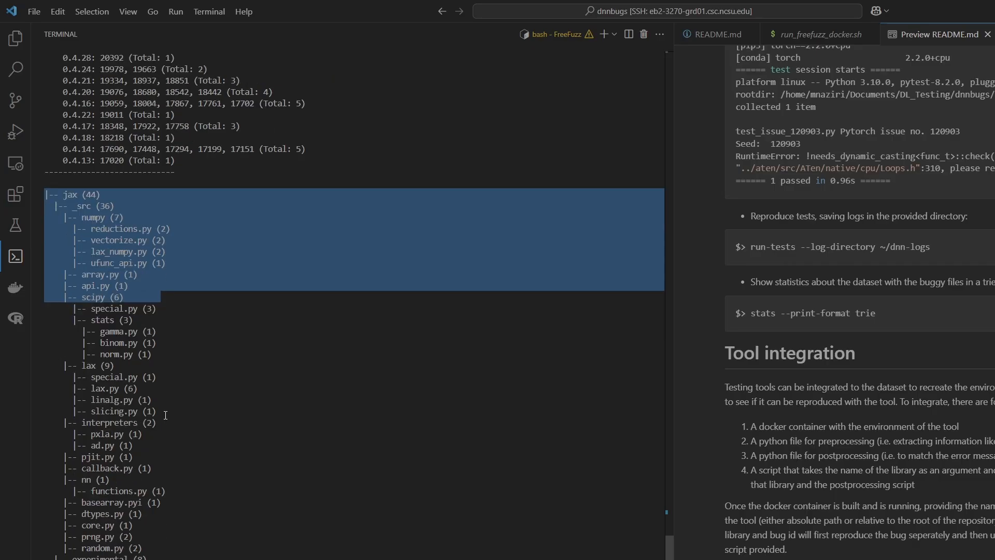
scroll(165, 414, "down", 6)
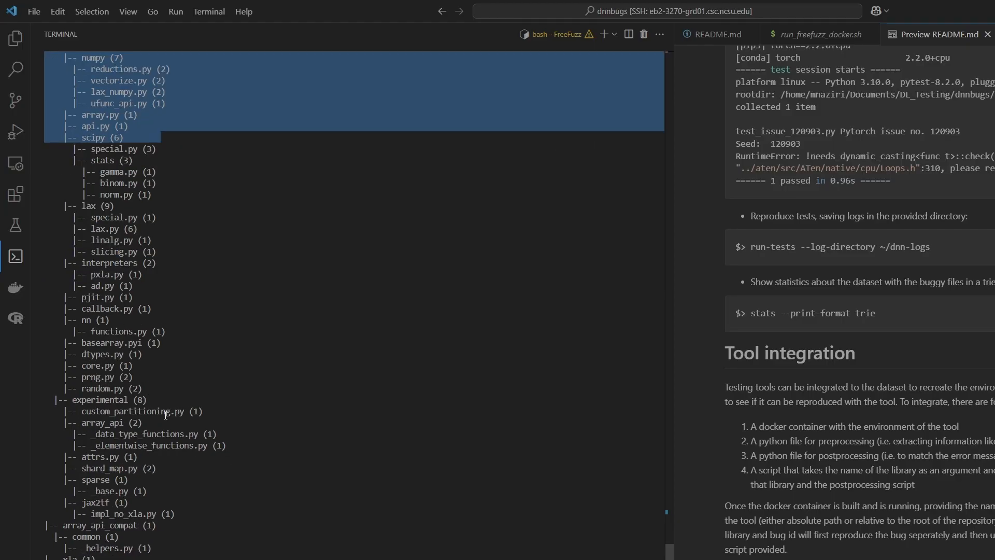
Highlight the experimental folder name in the jax file tree, then the name together with its bug count
scroll(165, 414, "up", 5)
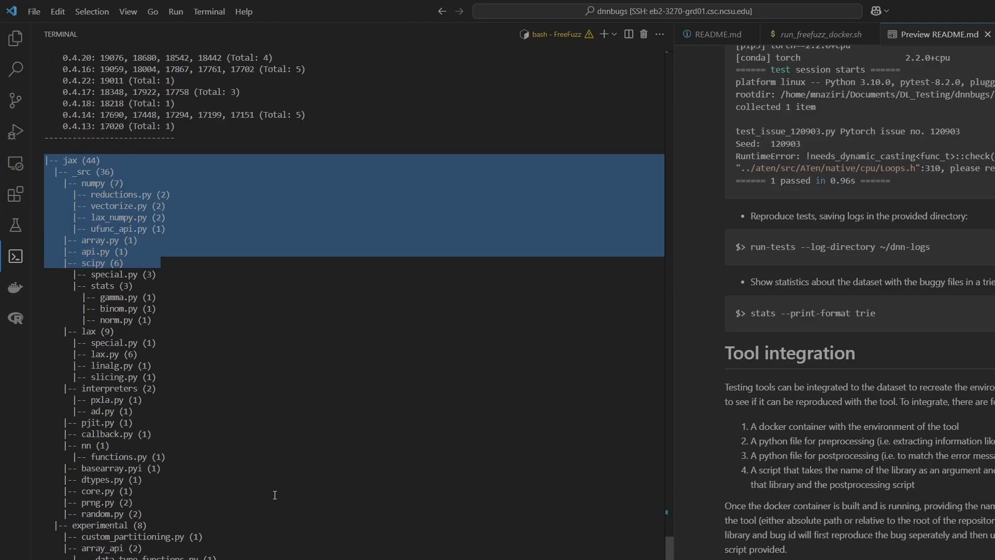
scroll(275, 495, "down", 1)
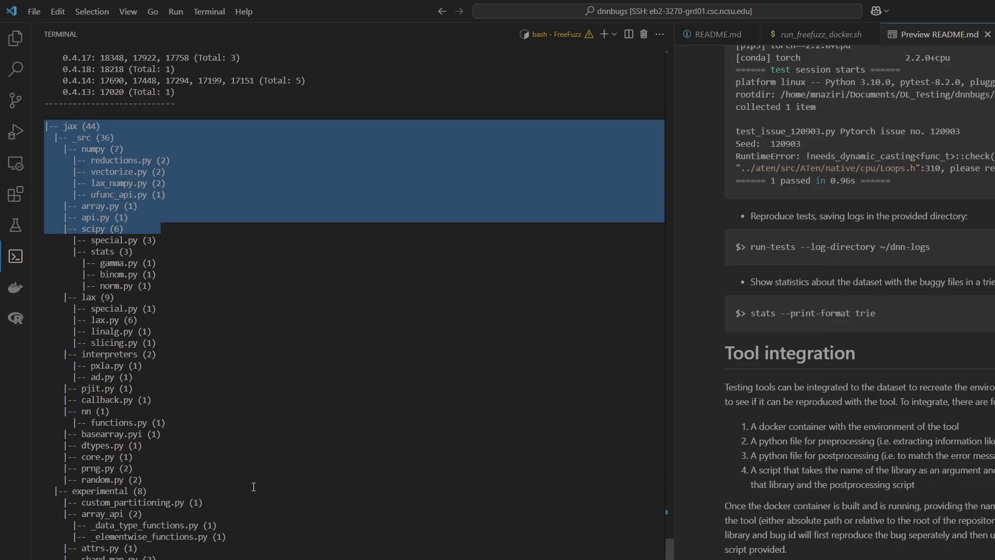
left_click_drag(128, 493, 75, 492)
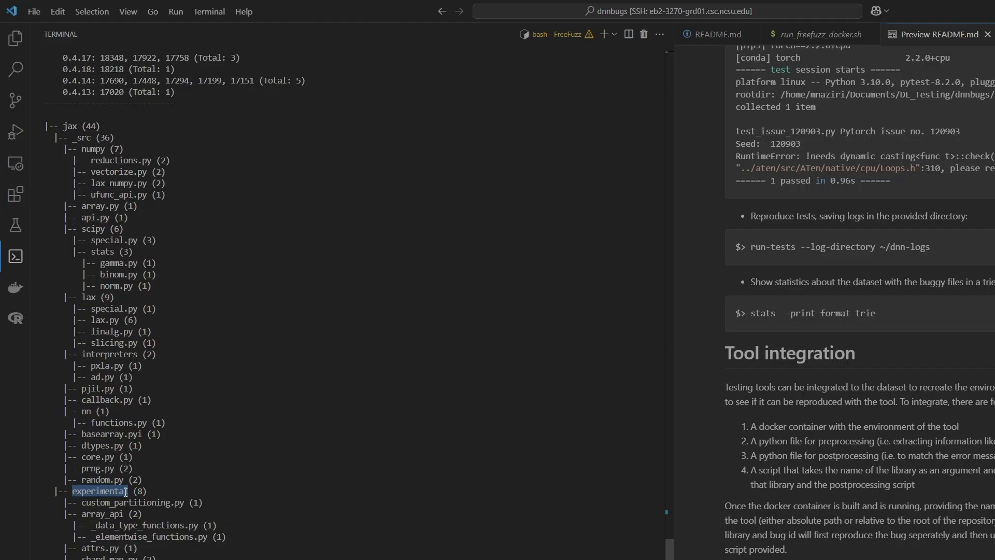
left_click_drag(147, 492, 76, 492)
Look through the pytorch and tensorflow sections of the stats output, including their version breakdowns and file trees
scroll(174, 306, "down", 1)
scroll(175, 305, "down", 10)
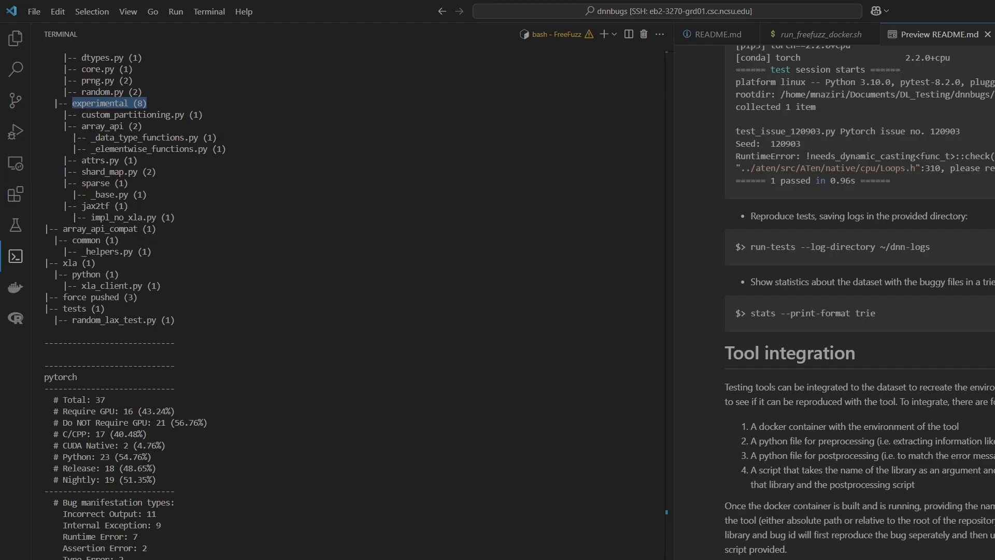
scroll(347, 306, "down", 2)
scroll(209, 525, "down", 20)
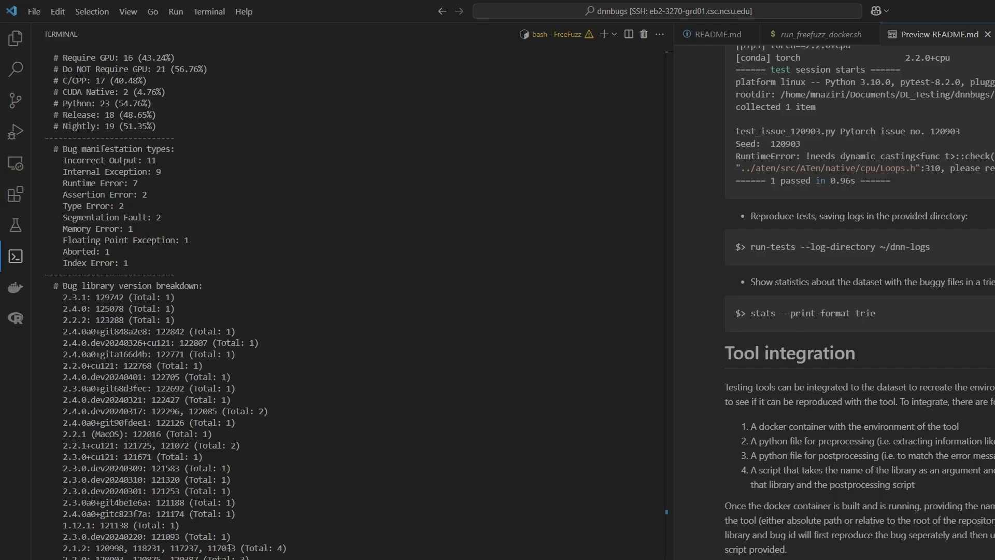
scroll(229, 547, "down", 7)
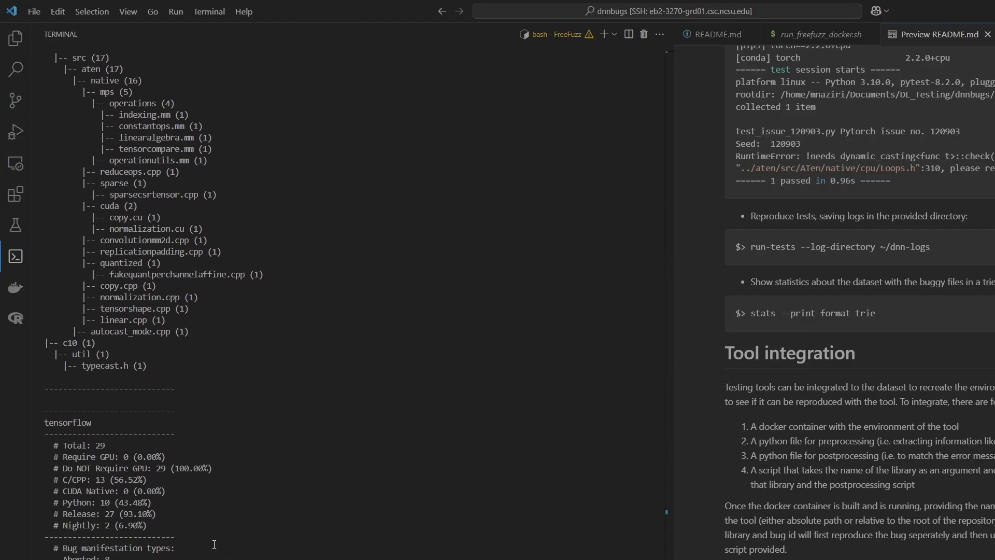
scroll(204, 476, "down", 14)
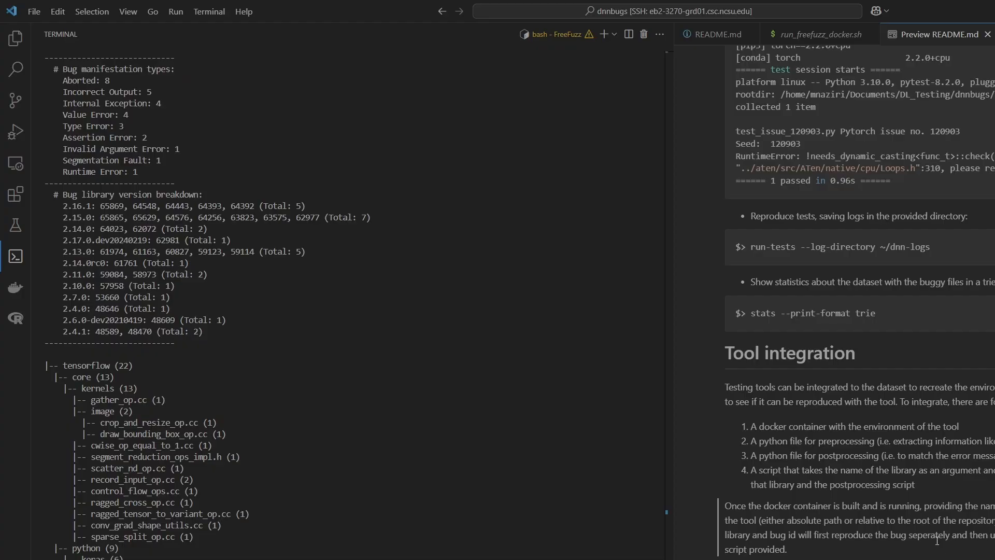
Highlight the rows from list-tests to run-tool in the README preview's Commands table, then return to the terminal's tensorflow statistics
scroll(934, 537, "down", 20)
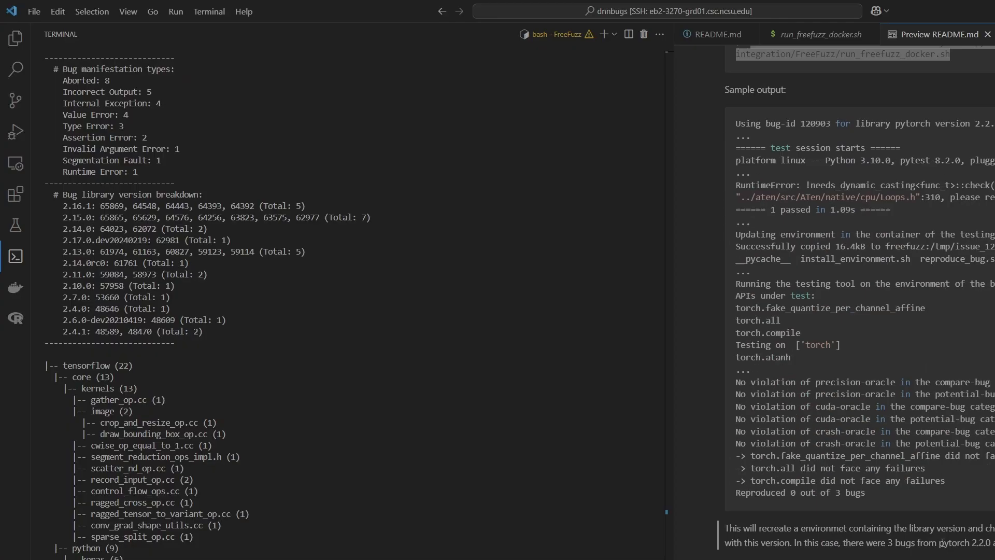
scroll(942, 542, "up", 20)
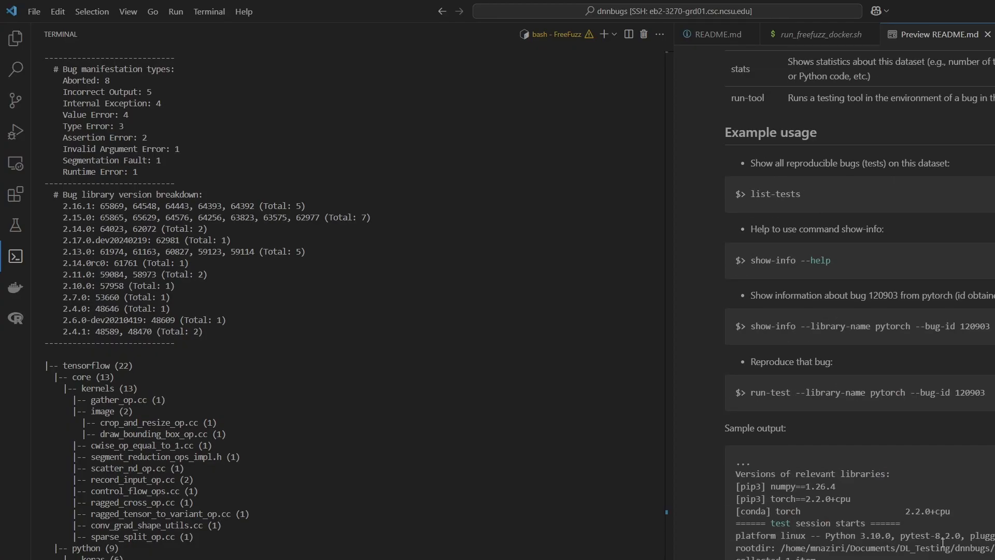
scroll(942, 542, "up", 5)
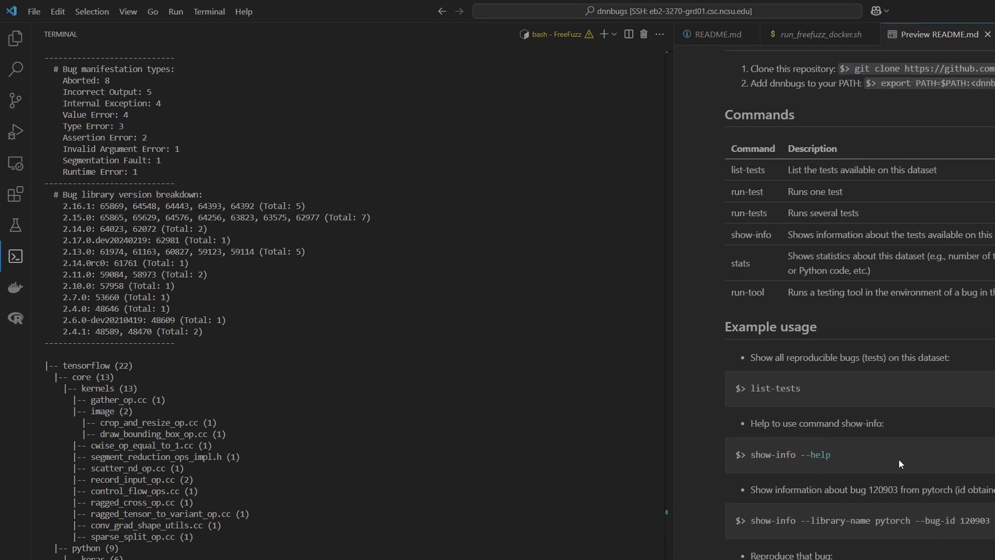
left_click_drag(729, 168, 824, 303)
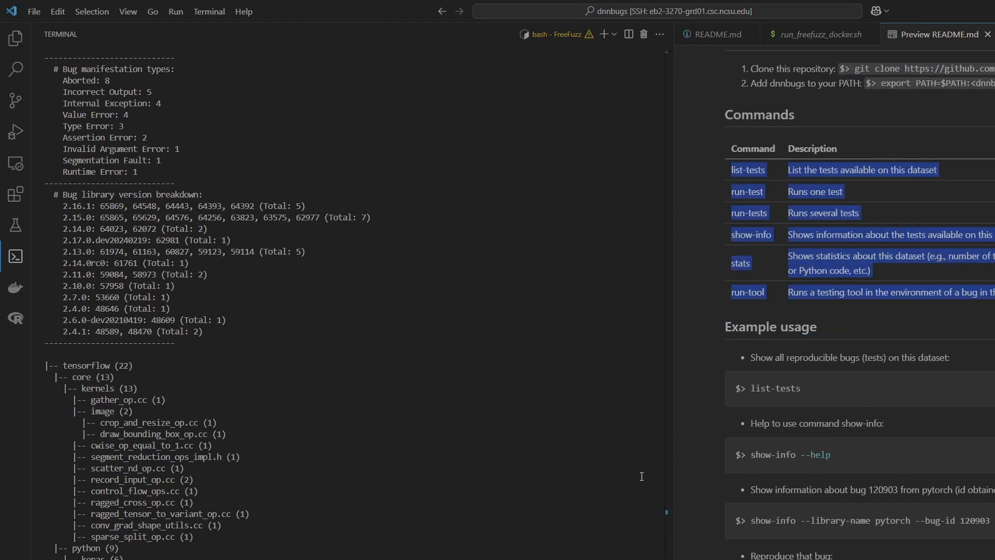
left_click(499, 481)
scroll(499, 481, "down", 3)
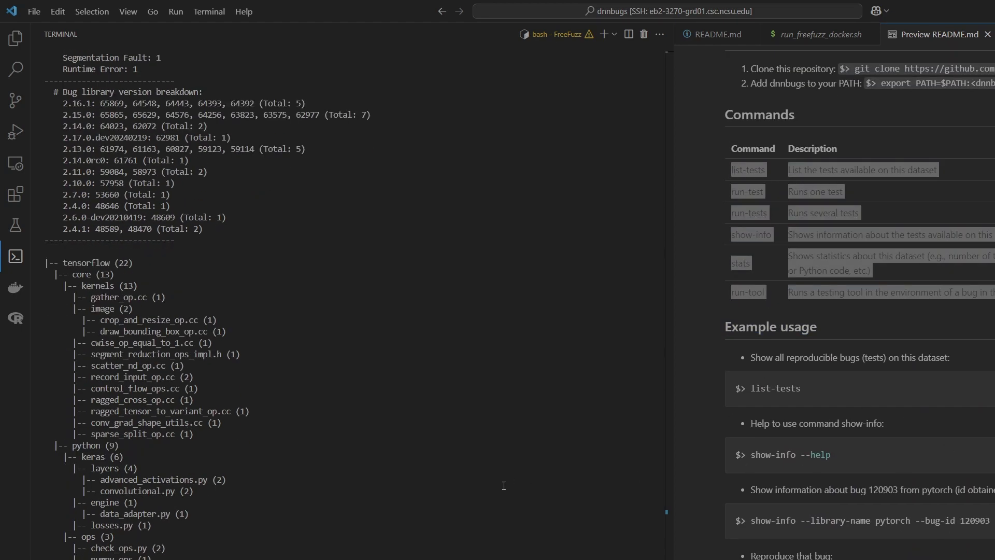